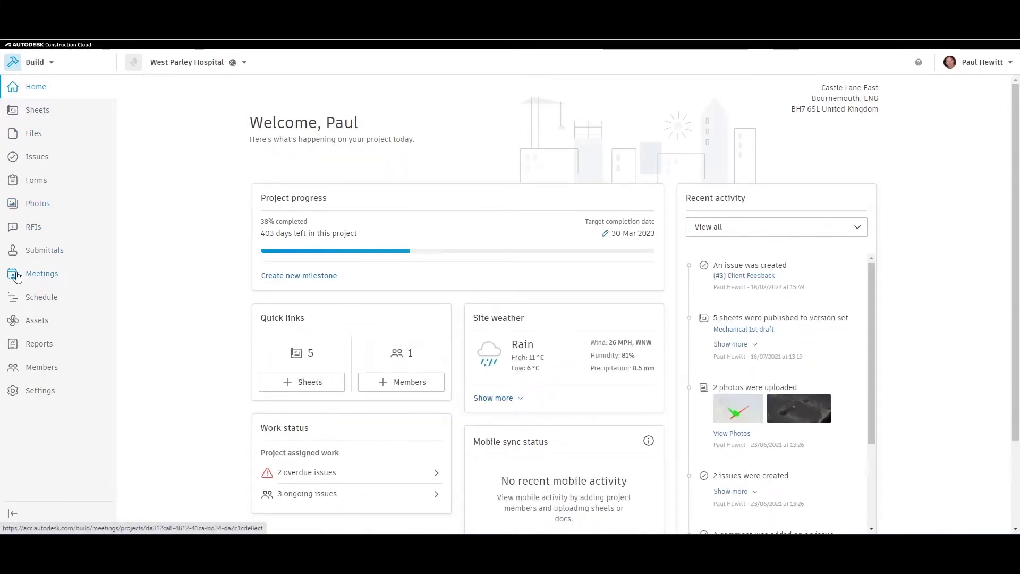
Create a new meeting in the West Parley Hospital project and title it "Project Progress Meeting Agenda #1".
click(36, 275)
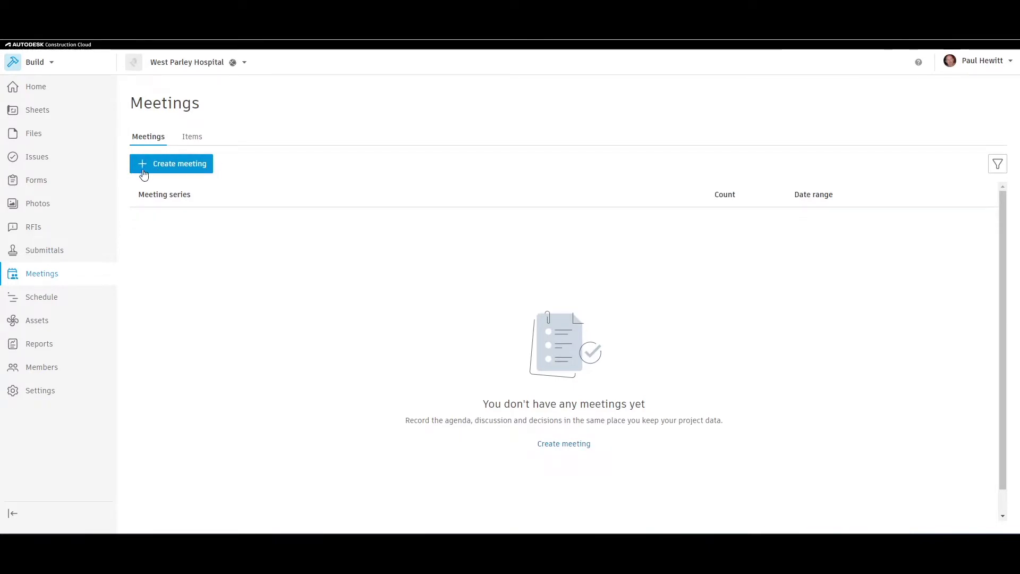
click(178, 167)
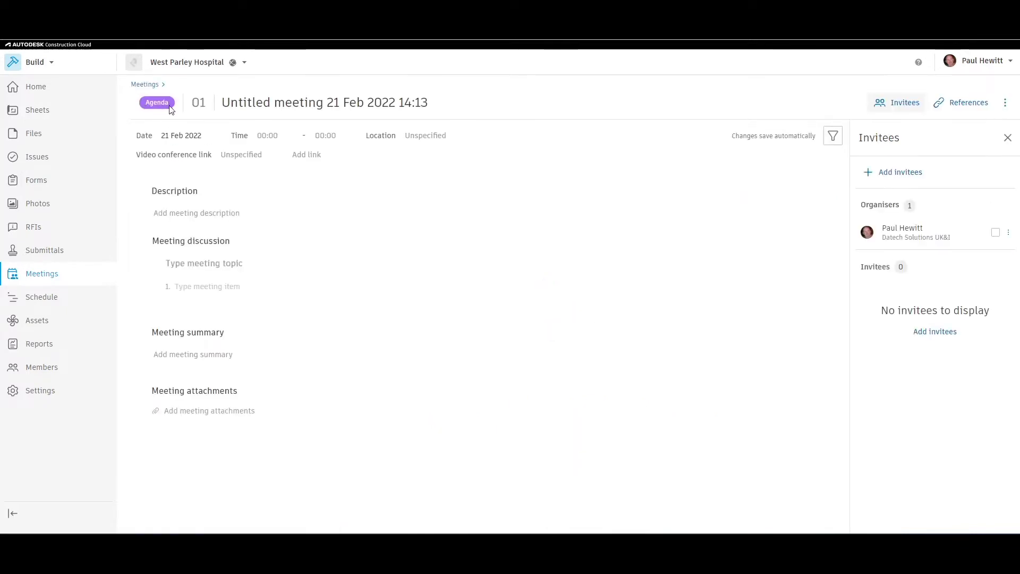
click(238, 109)
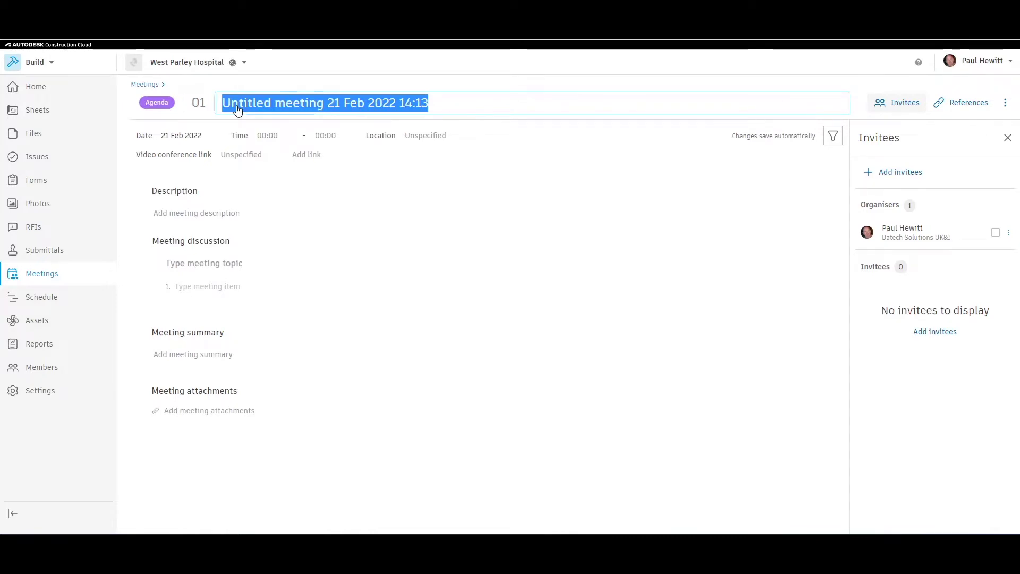
text(Projec)
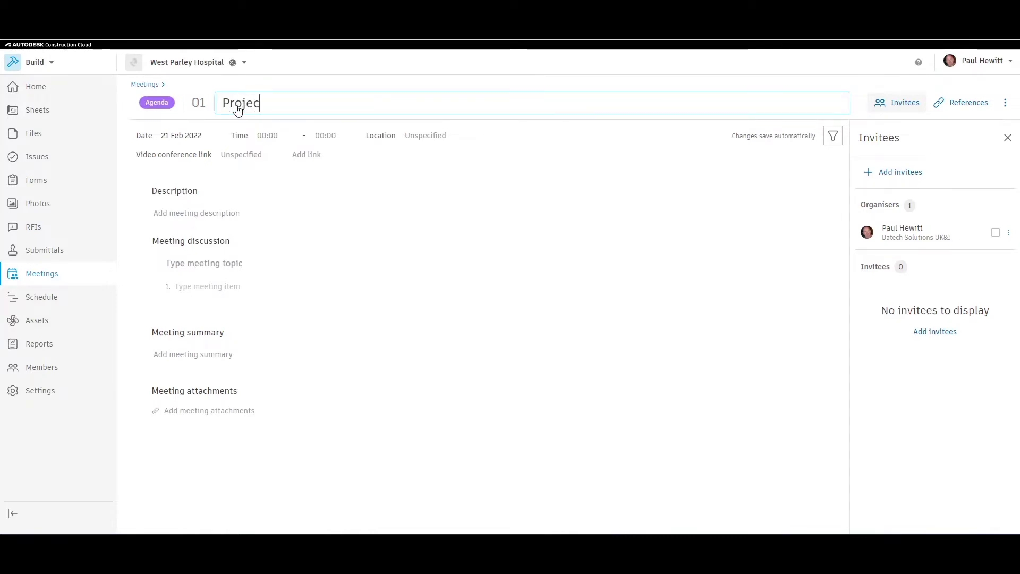
text(t Pro)
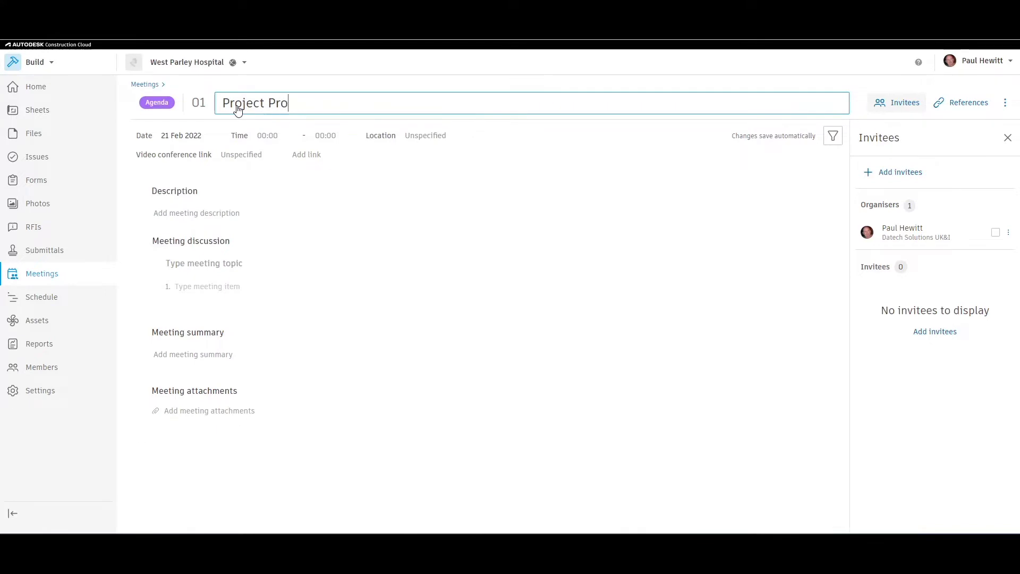
text(gress Meeting)
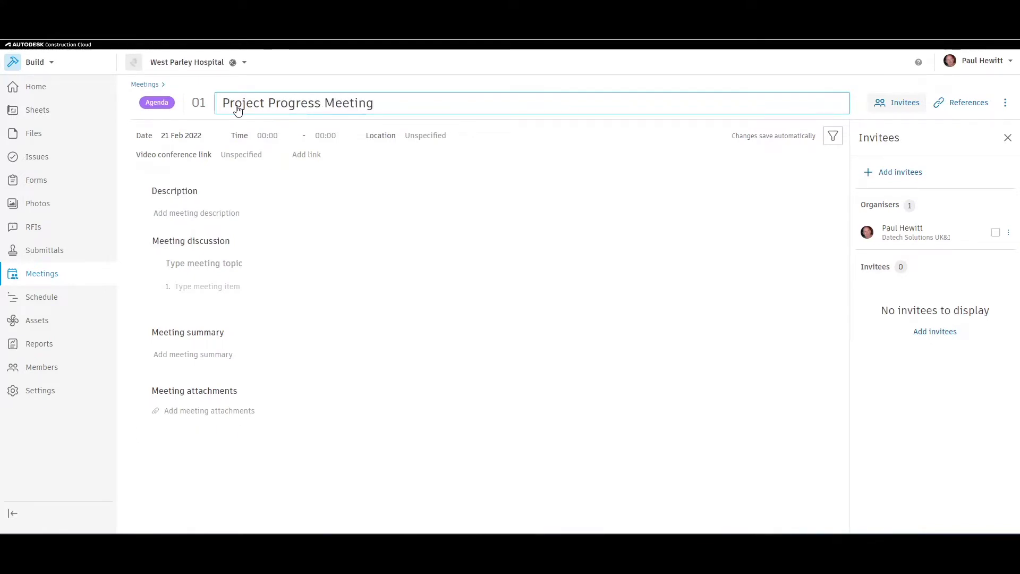
text( Agenda #1)
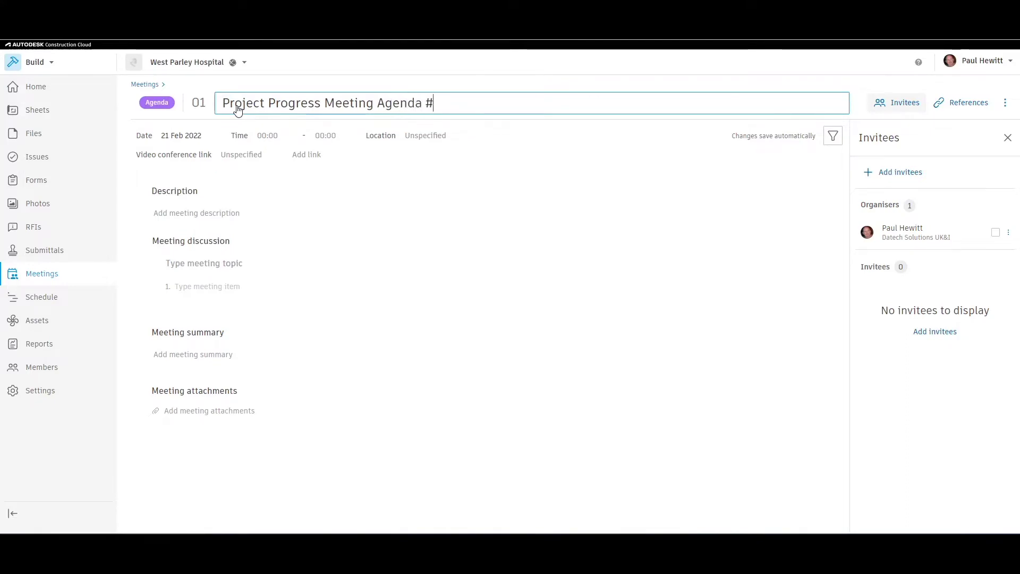
click(493, 210)
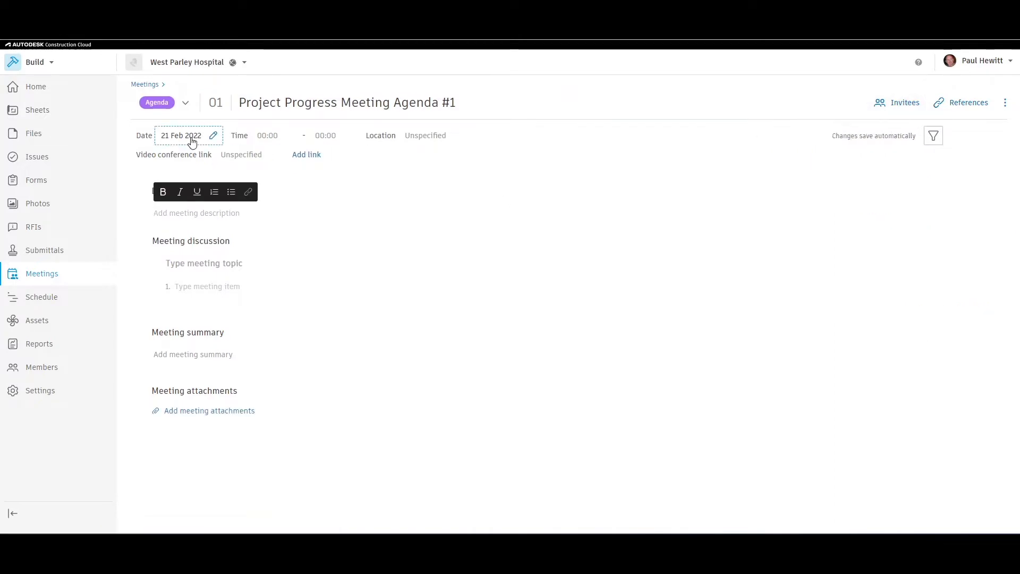
Schedule the meeting for 22 Feb 2022, from 10:00 to 11:00.
click(186, 137)
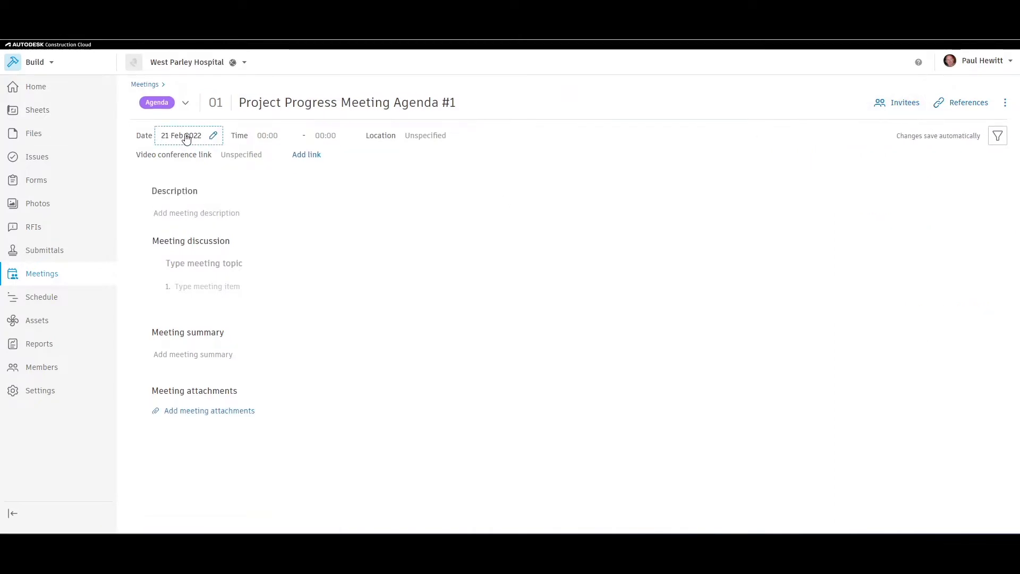
click(186, 137)
click(219, 279)
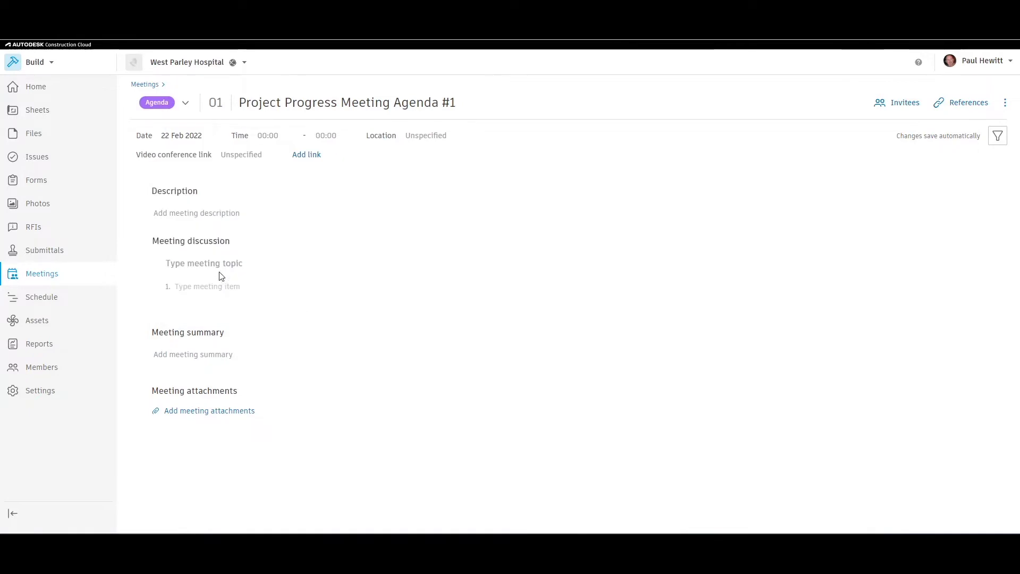
click(292, 137)
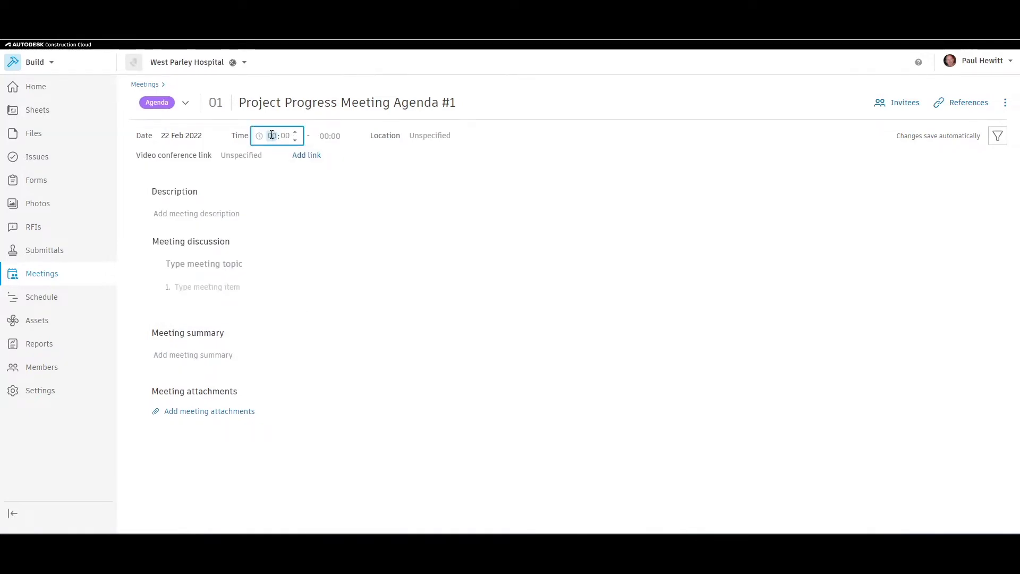
text(10)
click(323, 137)
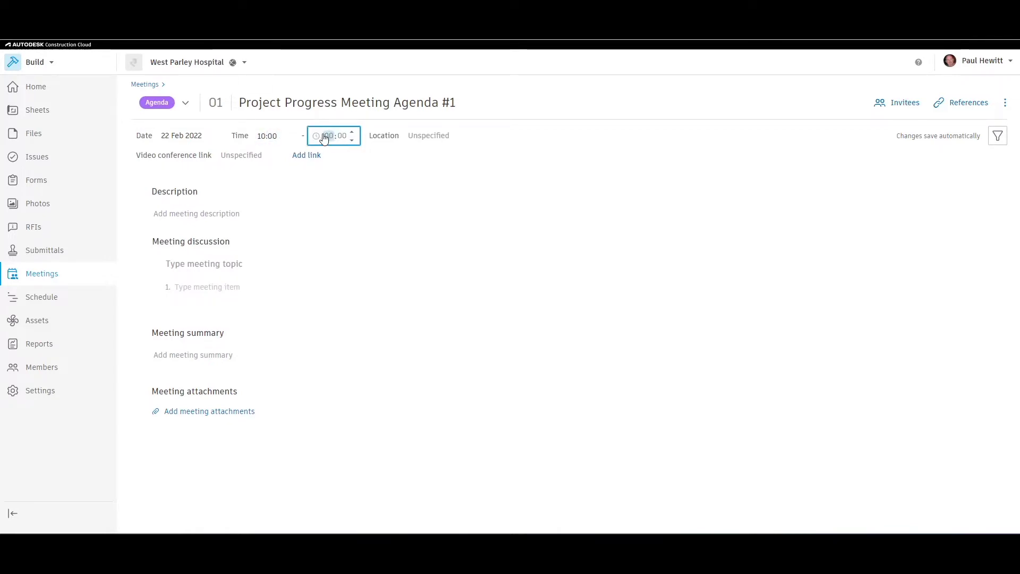
text(11)
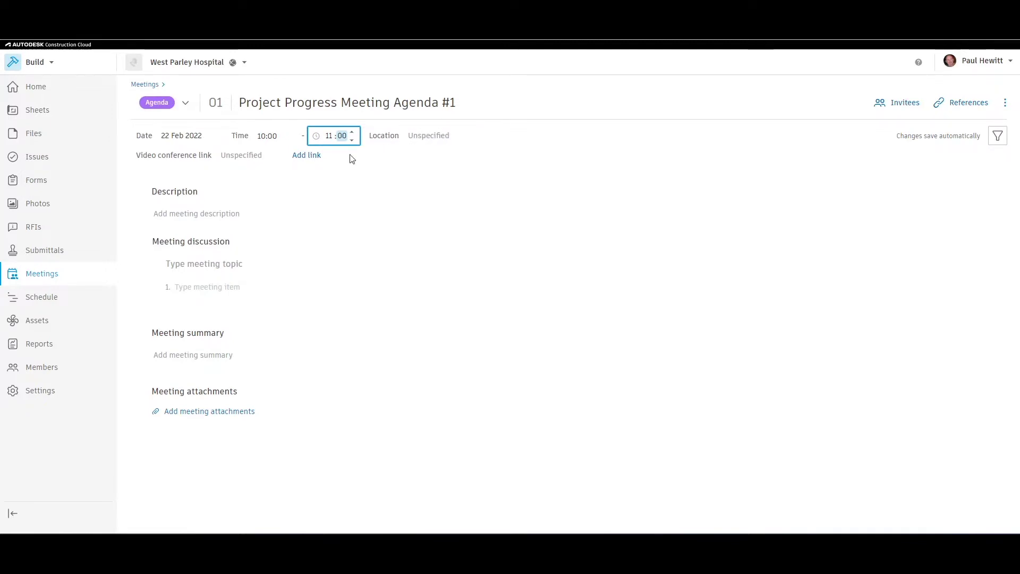
Examine which services are available for adding a video conference link to the meeting.
click(256, 157)
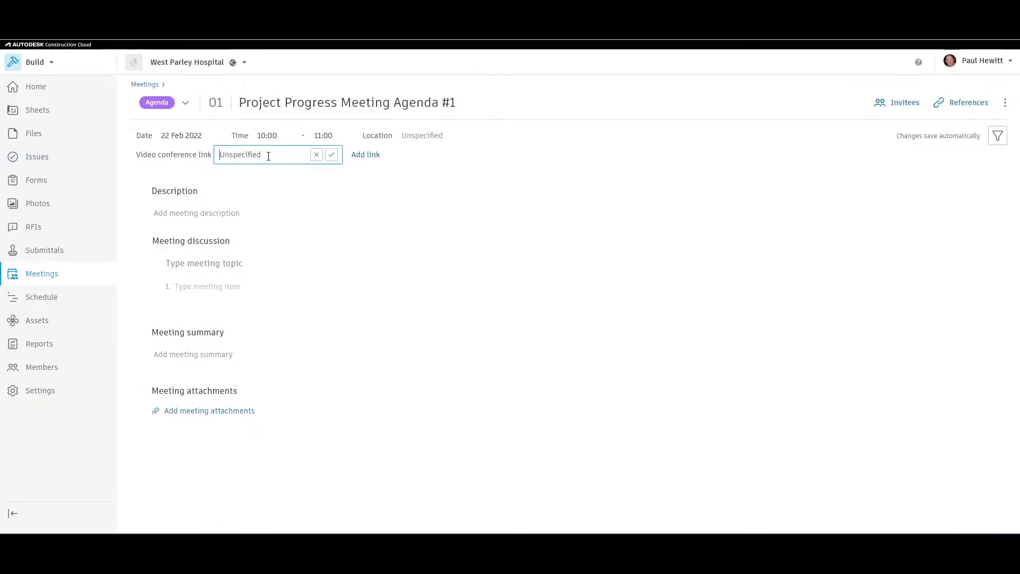
click(361, 157)
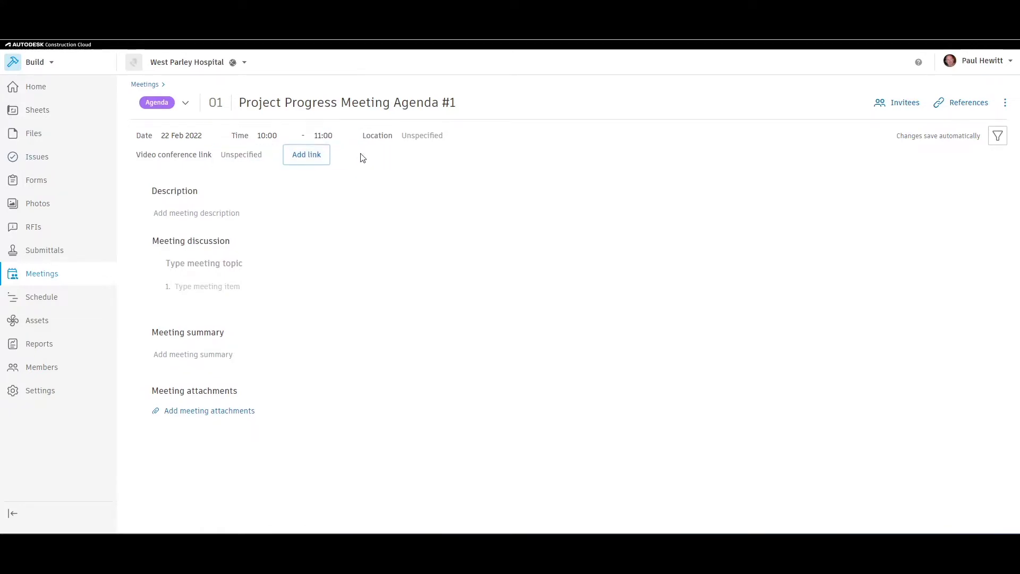
click(305, 158)
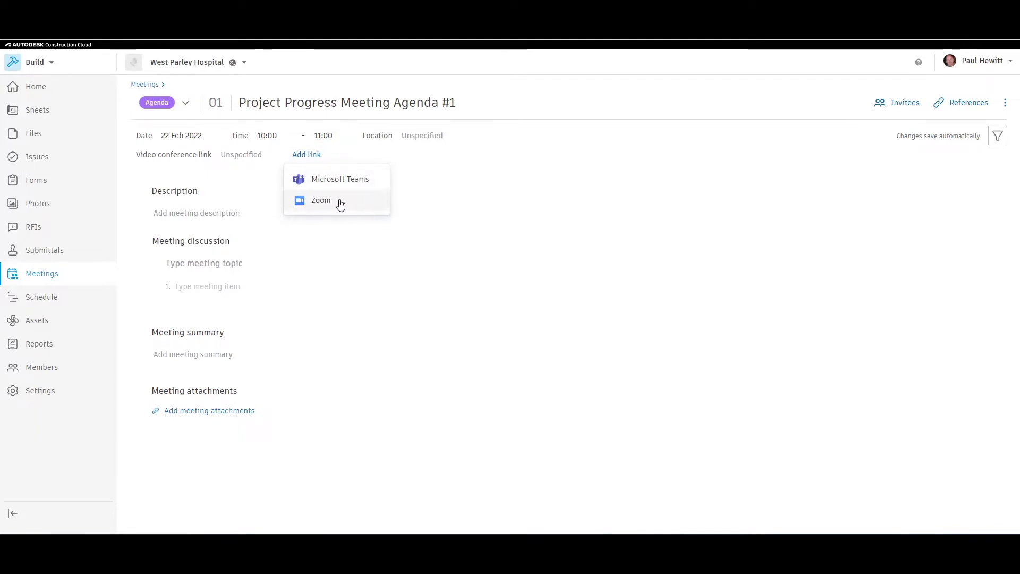
click(427, 186)
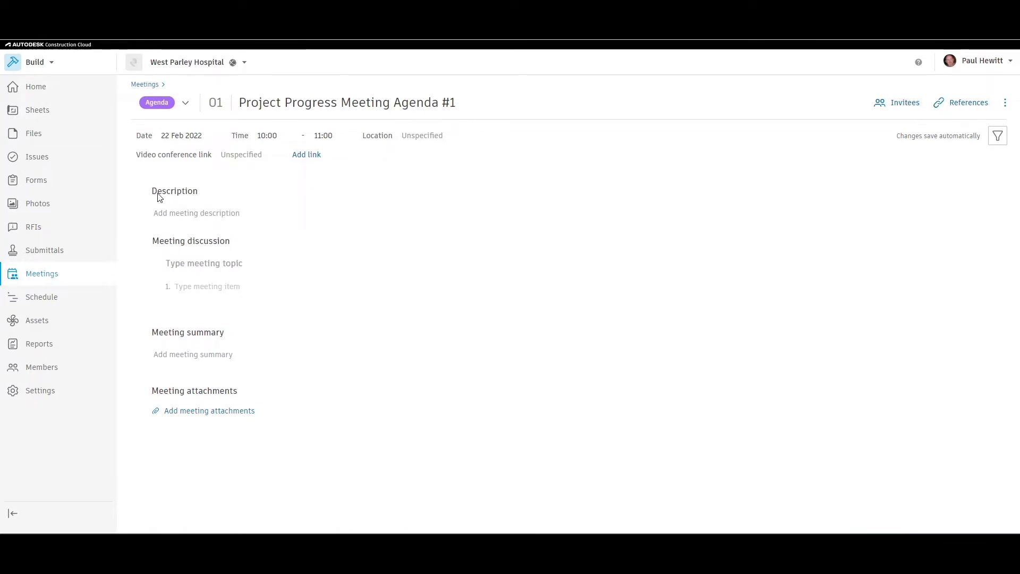
Enter "West Parley Hospital Progress Meeting" as the meeting description.
click(179, 213)
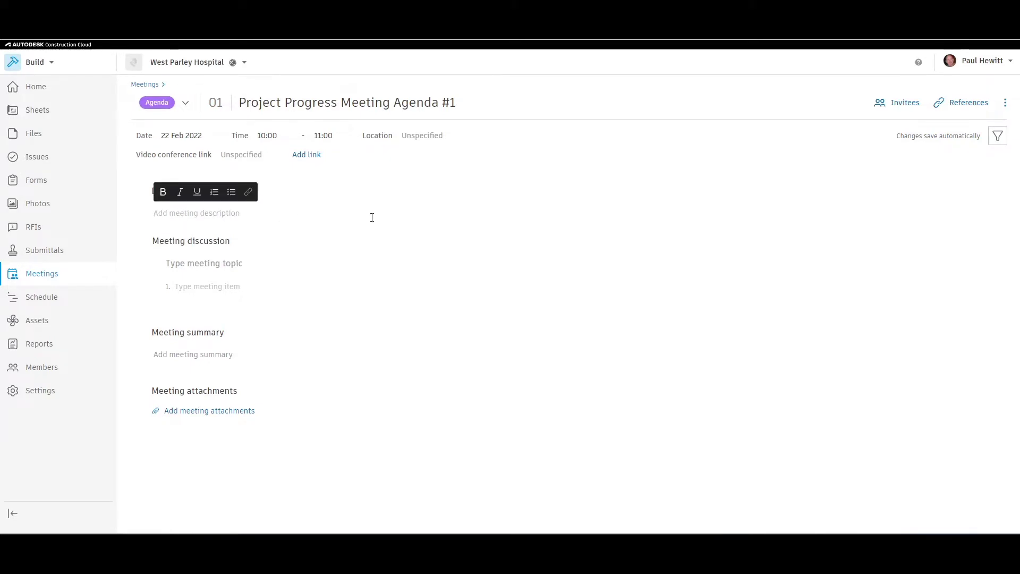
text(West P)
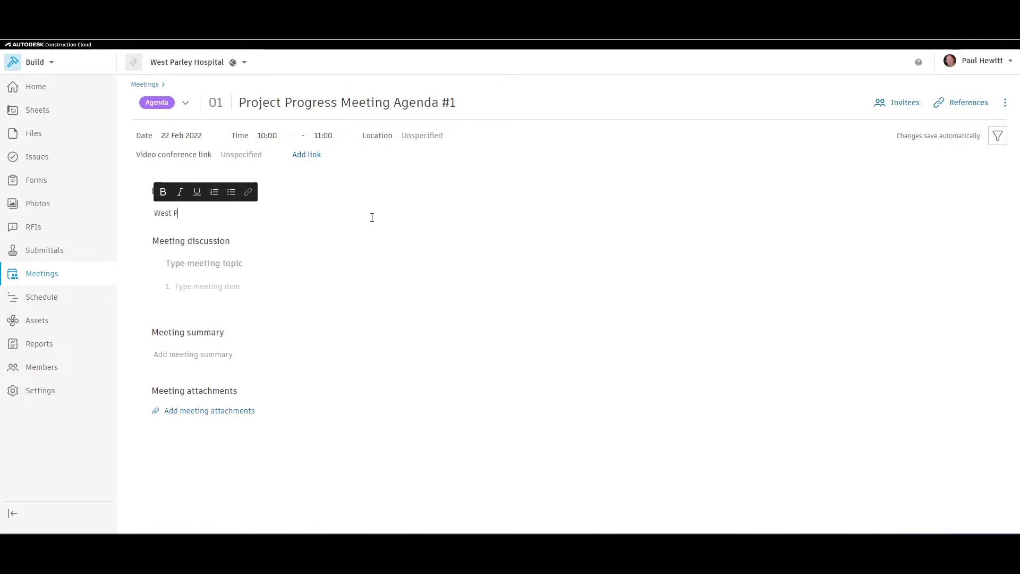
text(arley Hospital Progress Meeting)
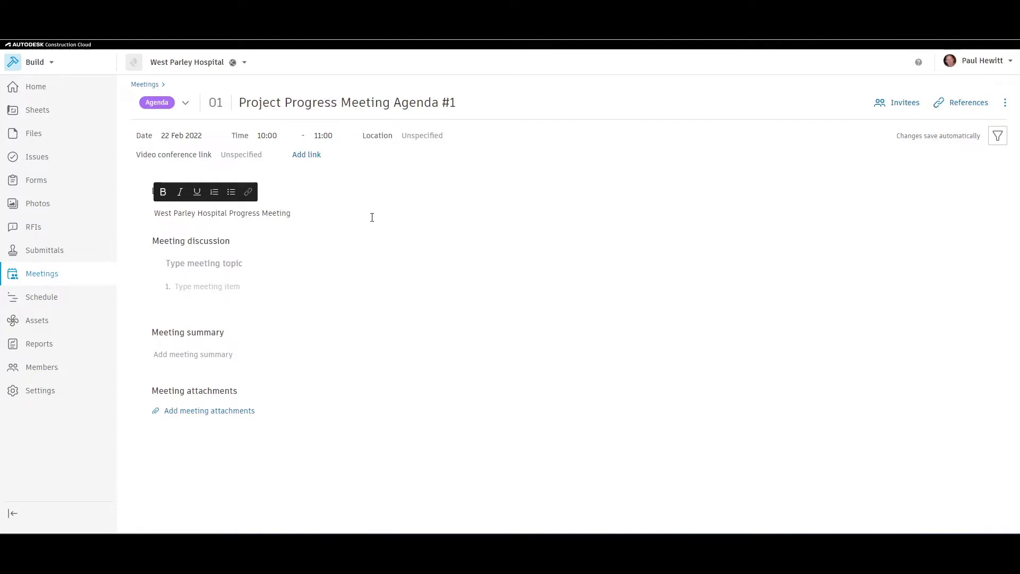
click(249, 251)
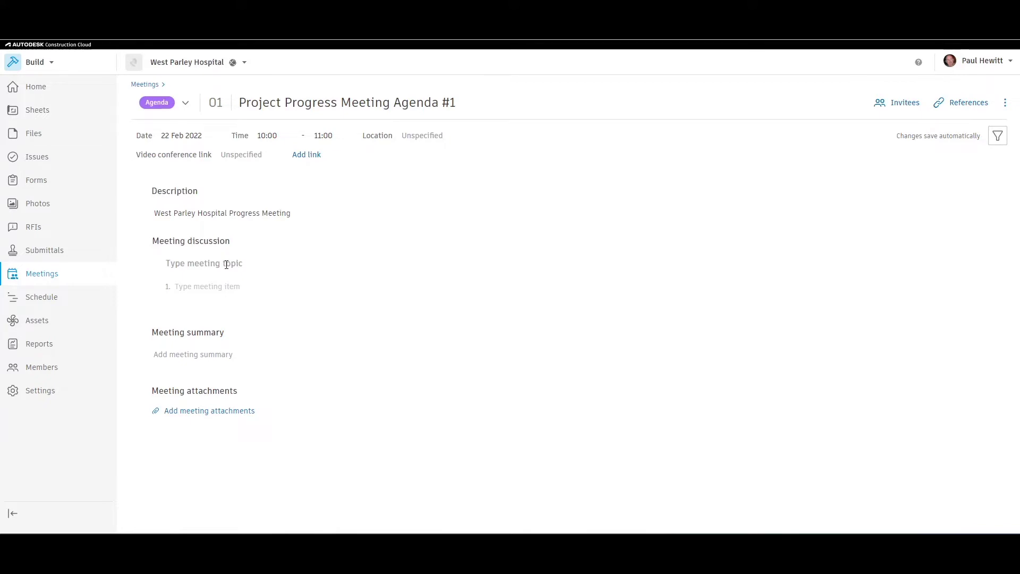
Name the first meeting discussion topic "Introduction/Sign-in".
click(245, 263)
text(Intro)
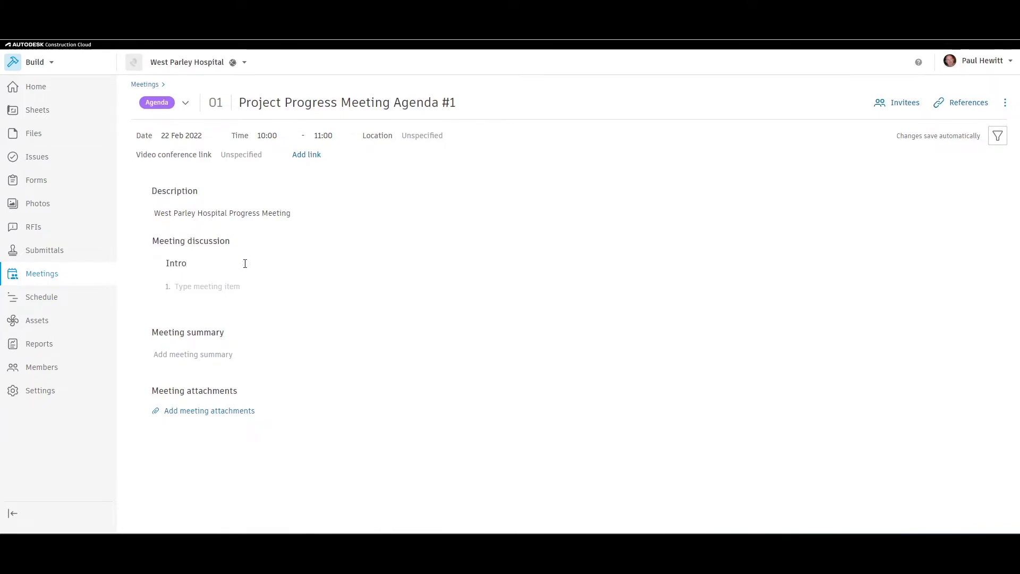
text(duction Sign-in)
click(276, 287)
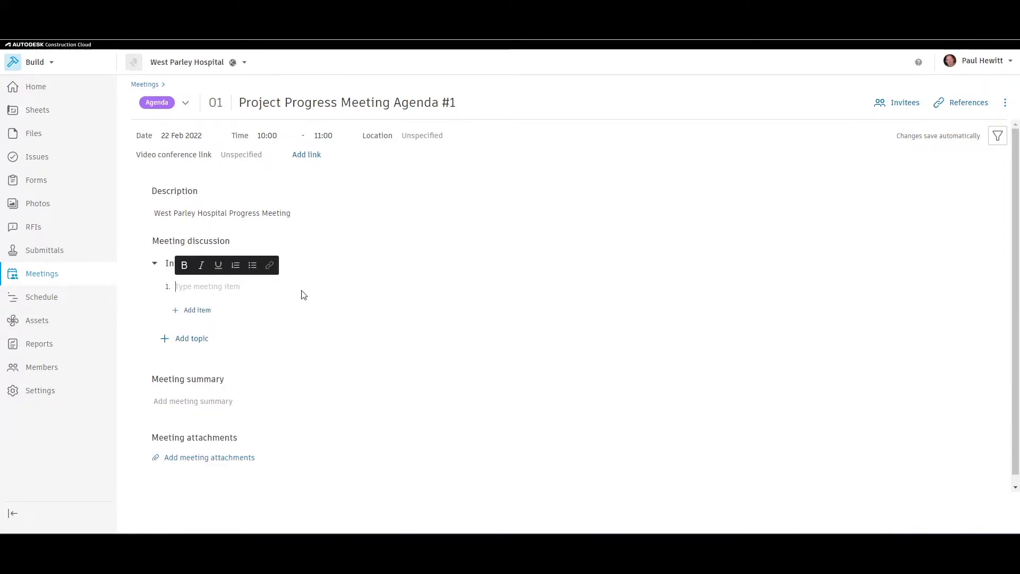
Add a second discussion topic named "Review last meeting minutes".
click(195, 343)
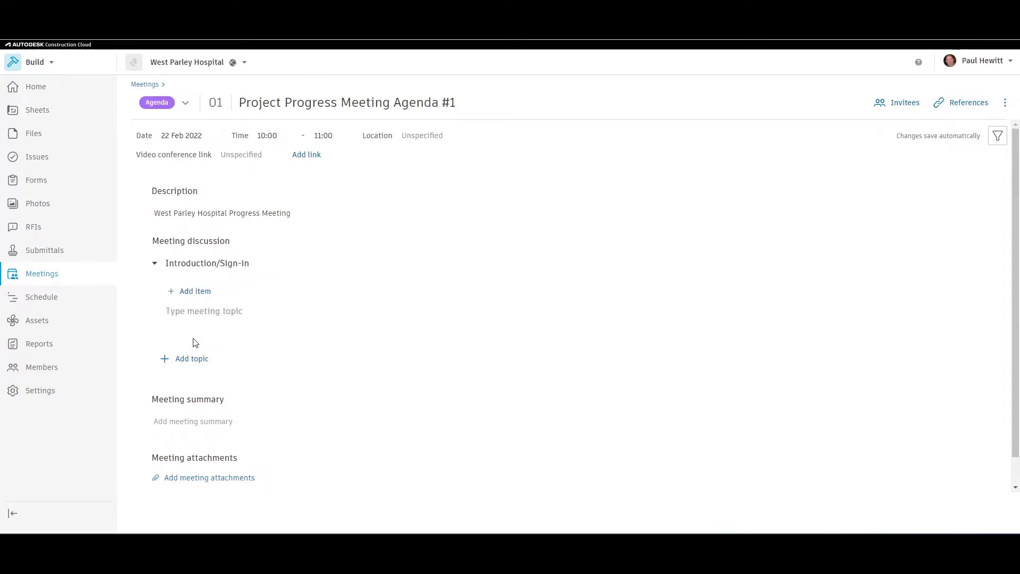
text(Revie)
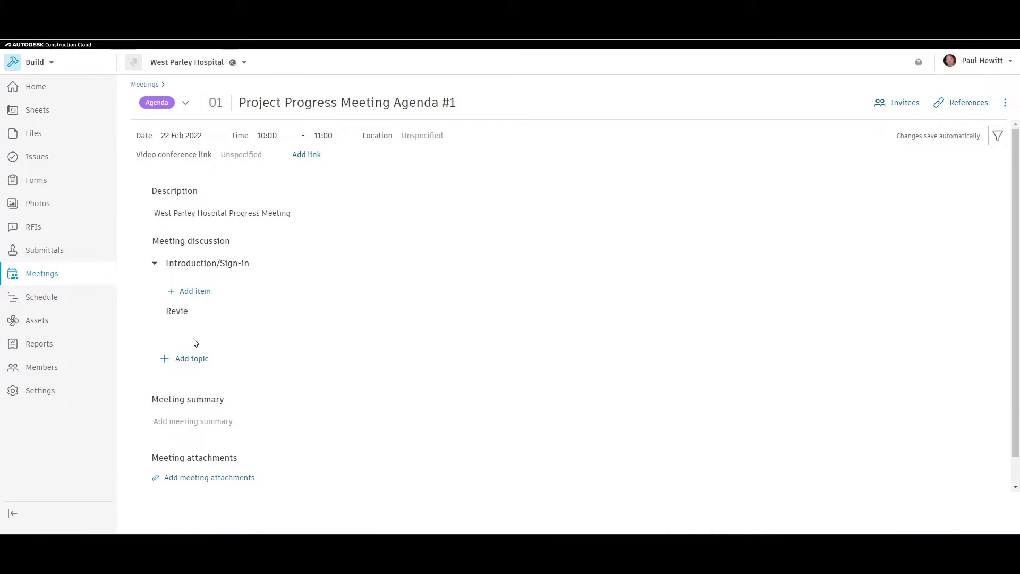
text(w last me)
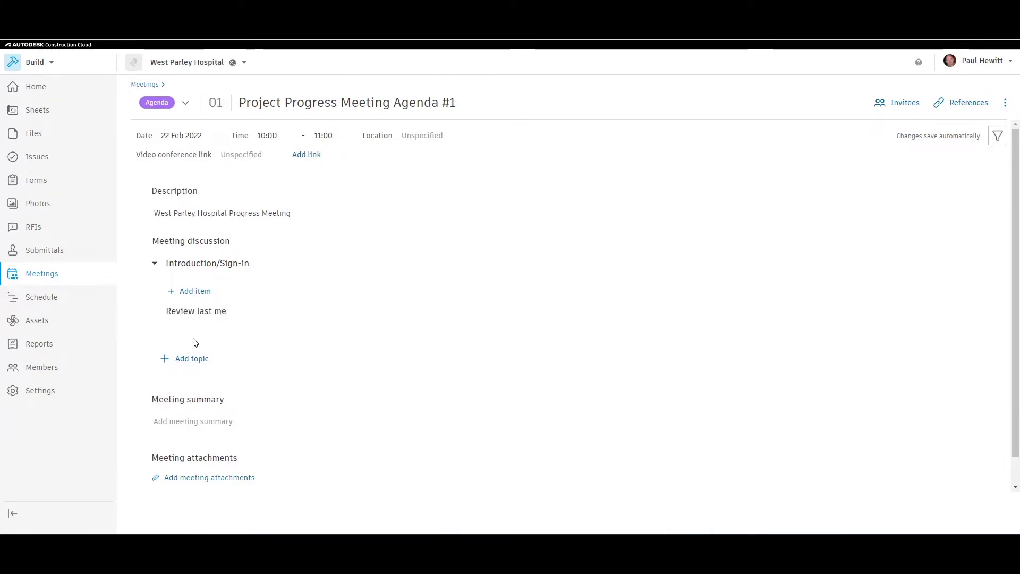
text(eting minutes)
key(Return)
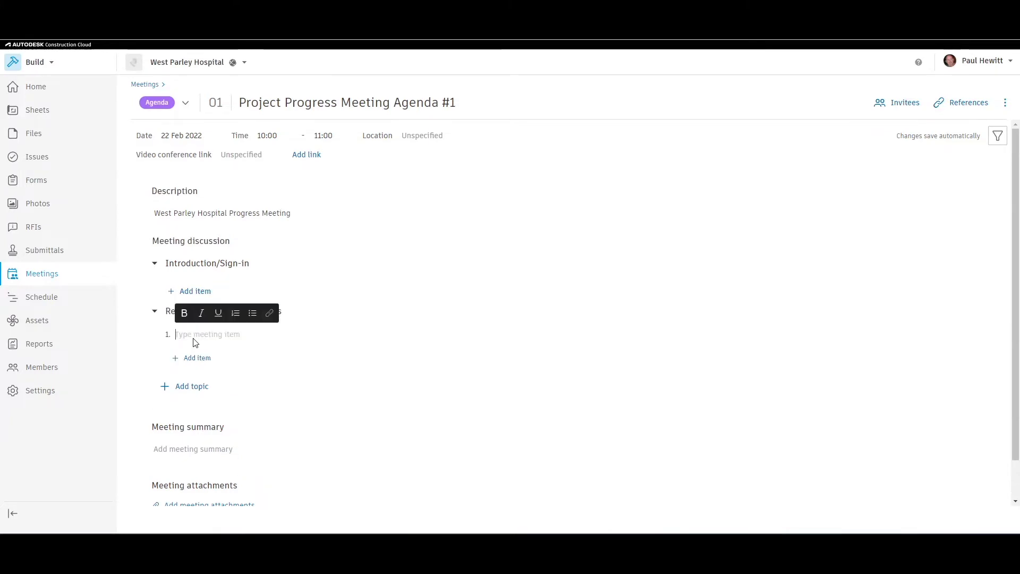
Add a third discussion topic named "Submitals".
click(192, 389)
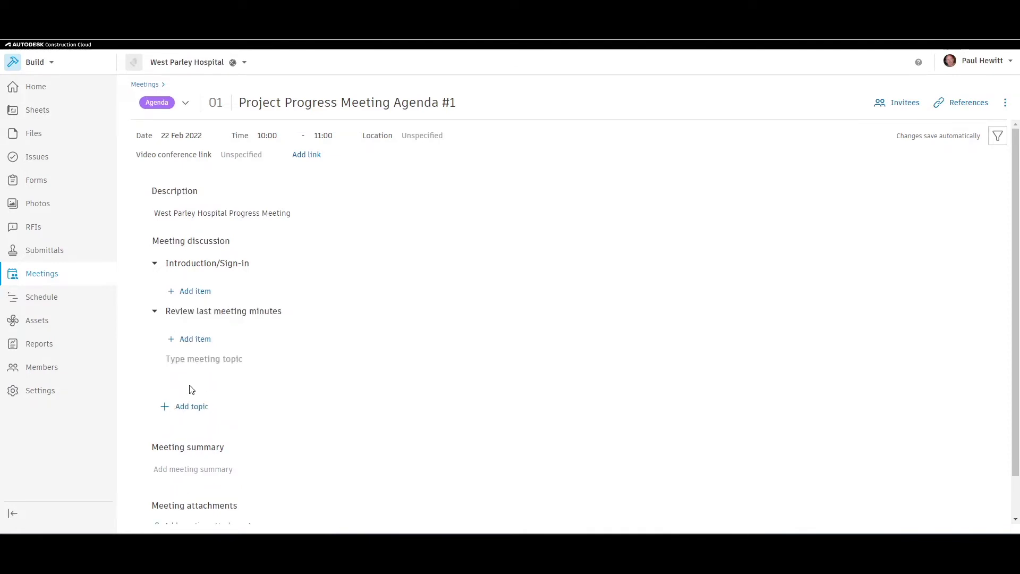
text(Submitals)
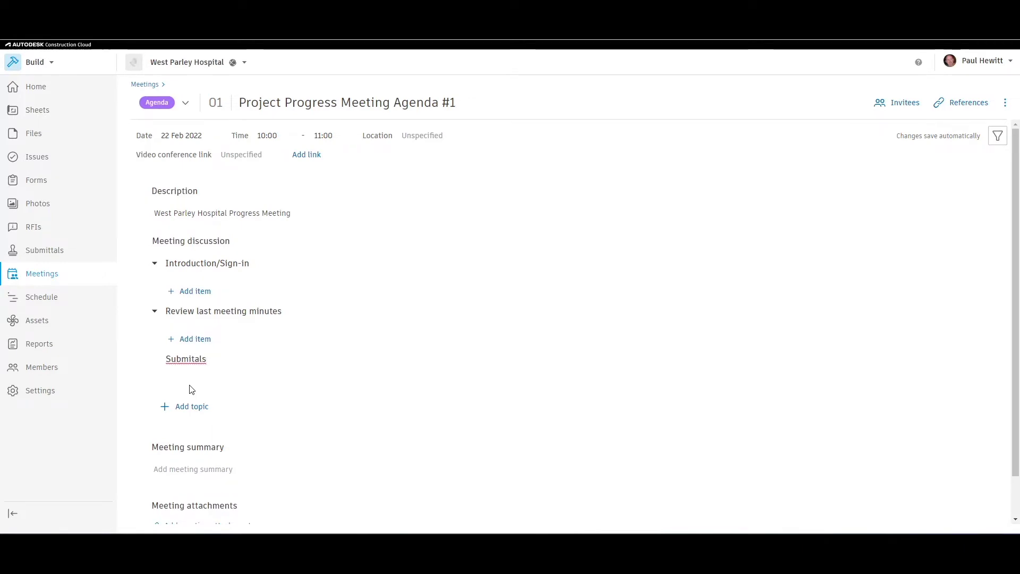
key(Return)
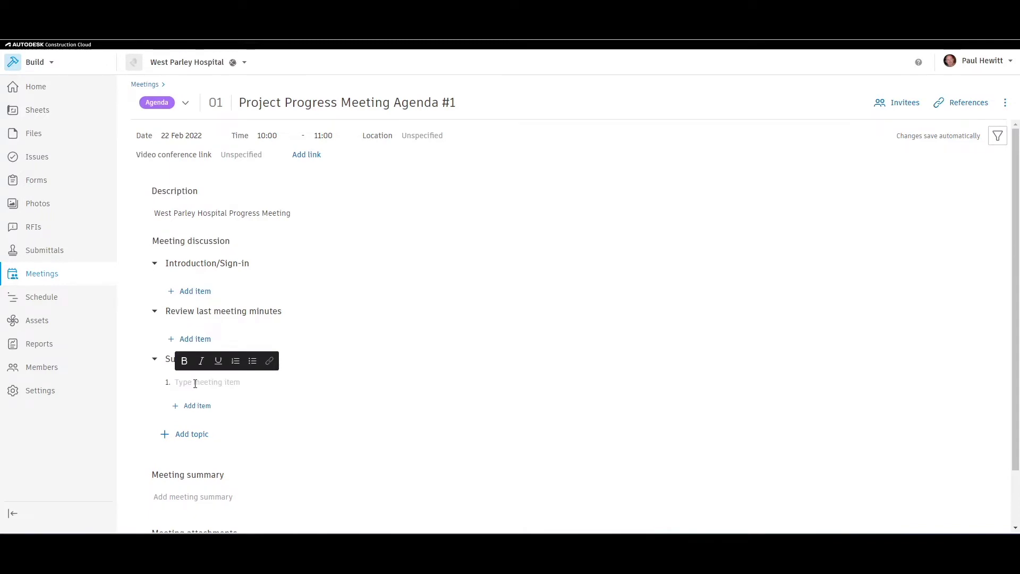
Enter the item "See attached submital log - Steel, glass/hospital frontage" under the Submitals topic.
text(See attached)
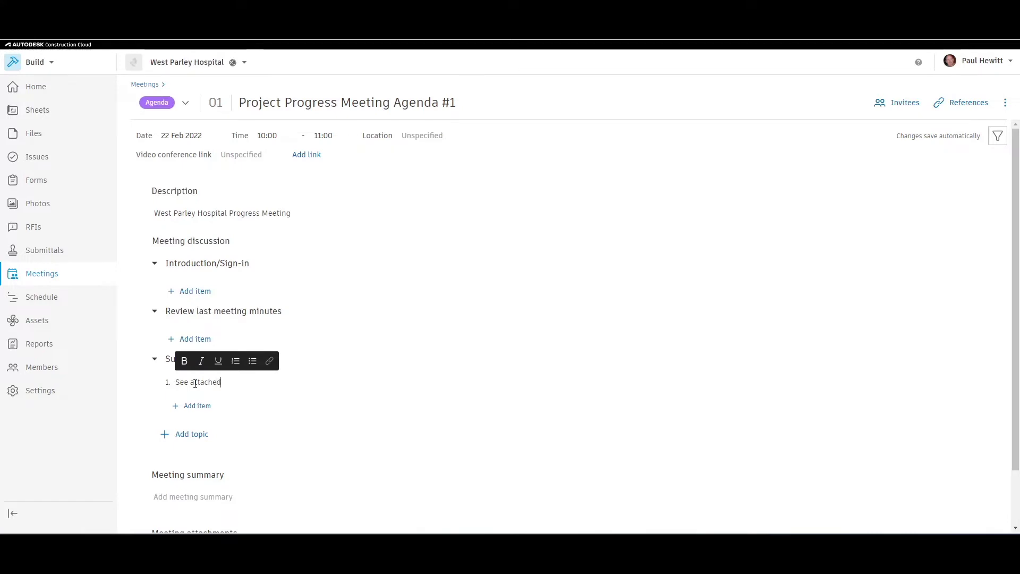
text( submital log)
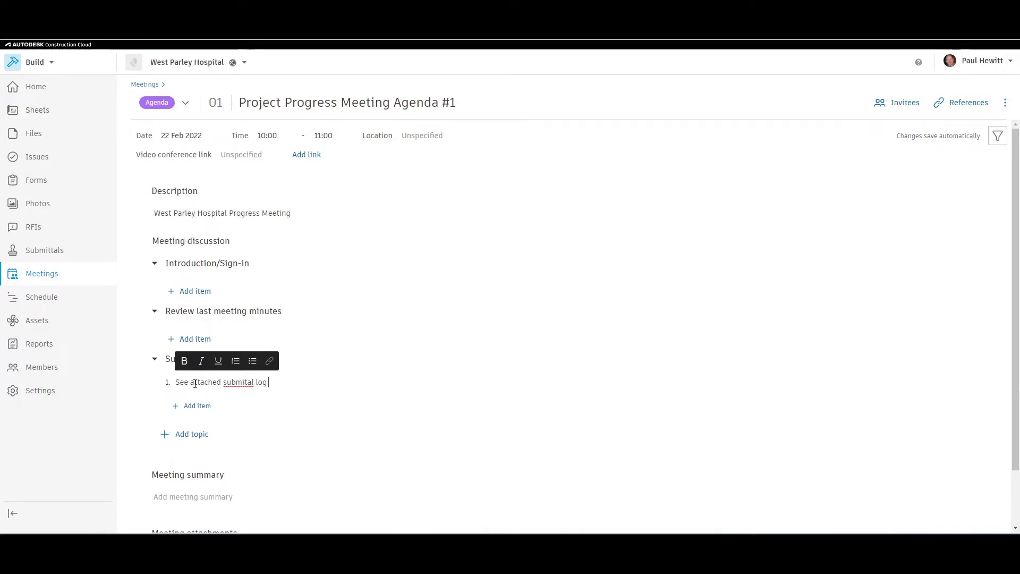
text( - Steel, glass/ho)
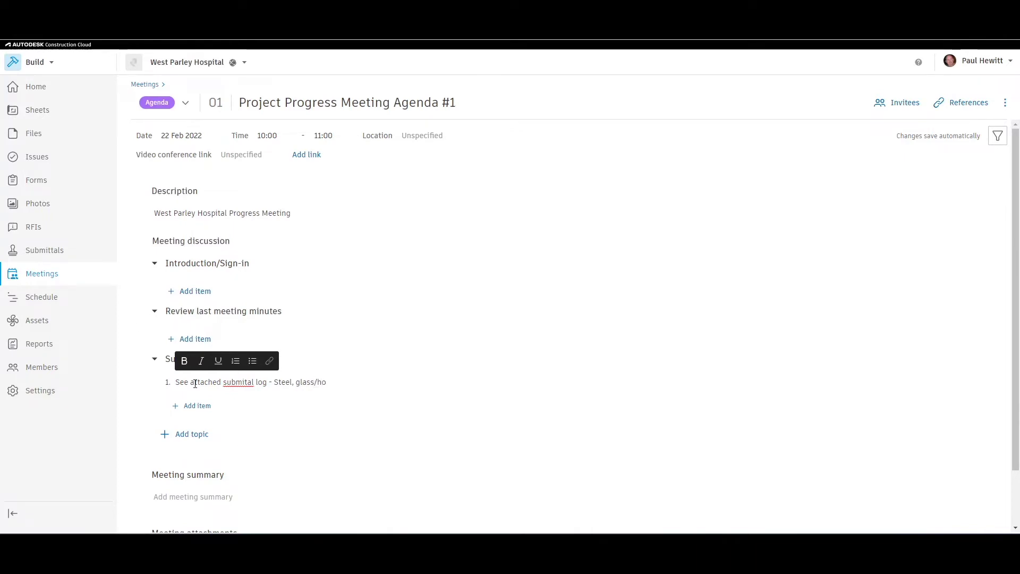
text(al )
text(fronta)
key(BackSpace)
text(tage)
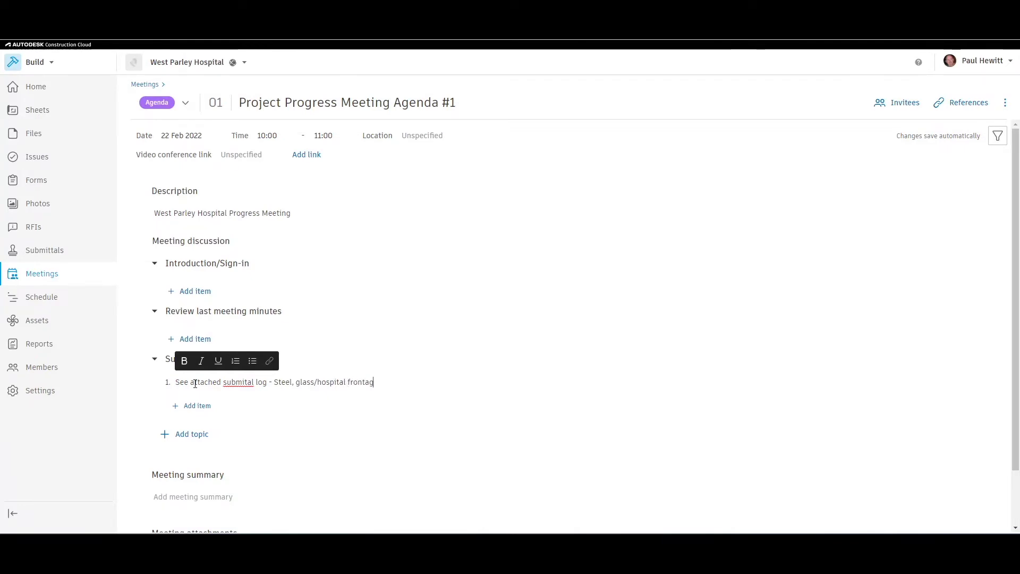
click(193, 435)
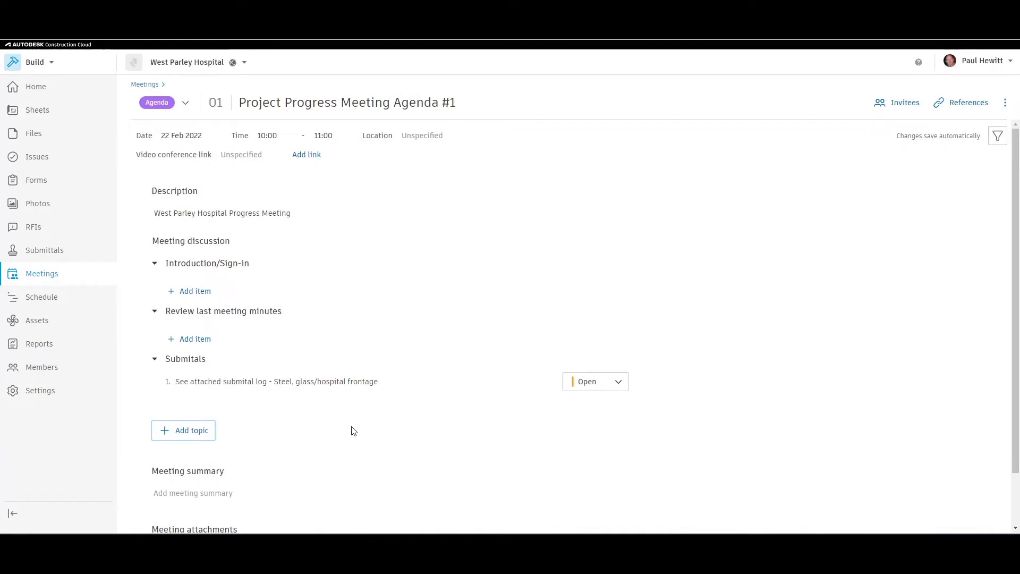
Add a fourth discussion topic named "Items".
text(It)
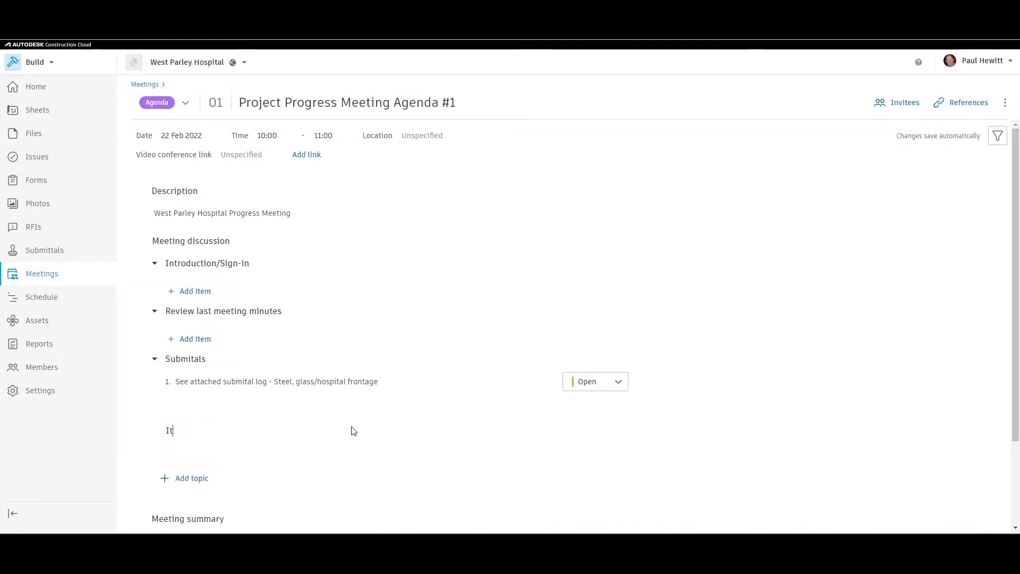
text(ems)
key(Return)
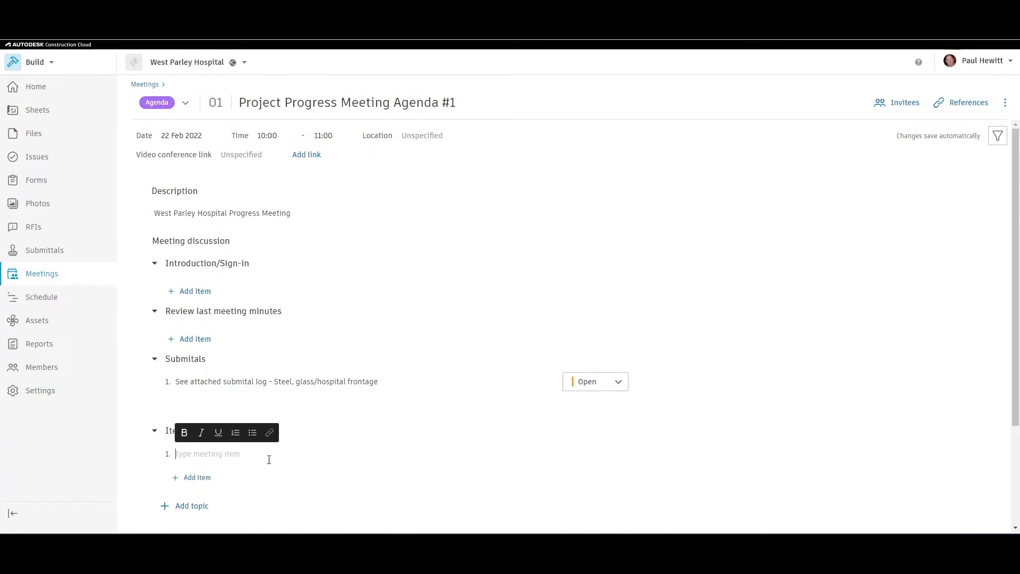
Enter one item under the Items topic with the lines "Colour Selection needed", "Signage changes", "Hardware" and "HVAC Lead time".
text(Colour Selection needed)
key(Return)
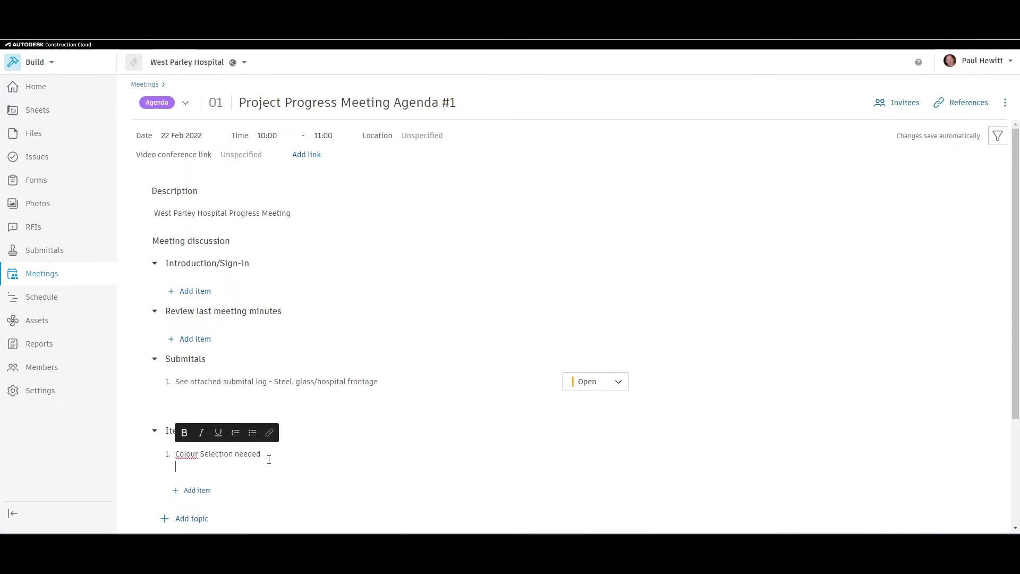
text(Signage changes)
key(Return)
text(Hardware)
key(Return)
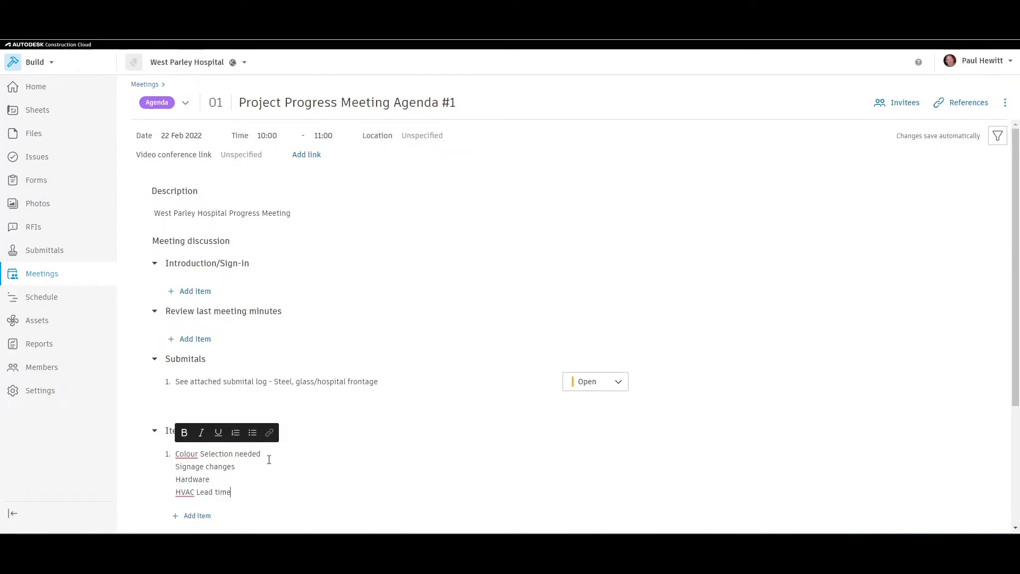
scroll(420, 417, down, 2)
click(361, 418)
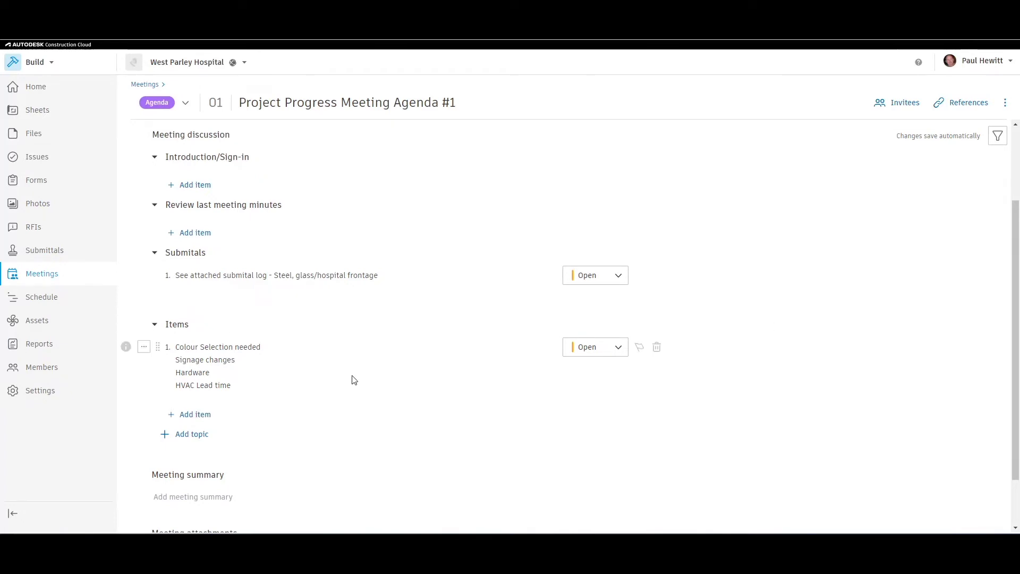
Add a fifth discussion topic named "Direct Material Purchase".
click(193, 435)
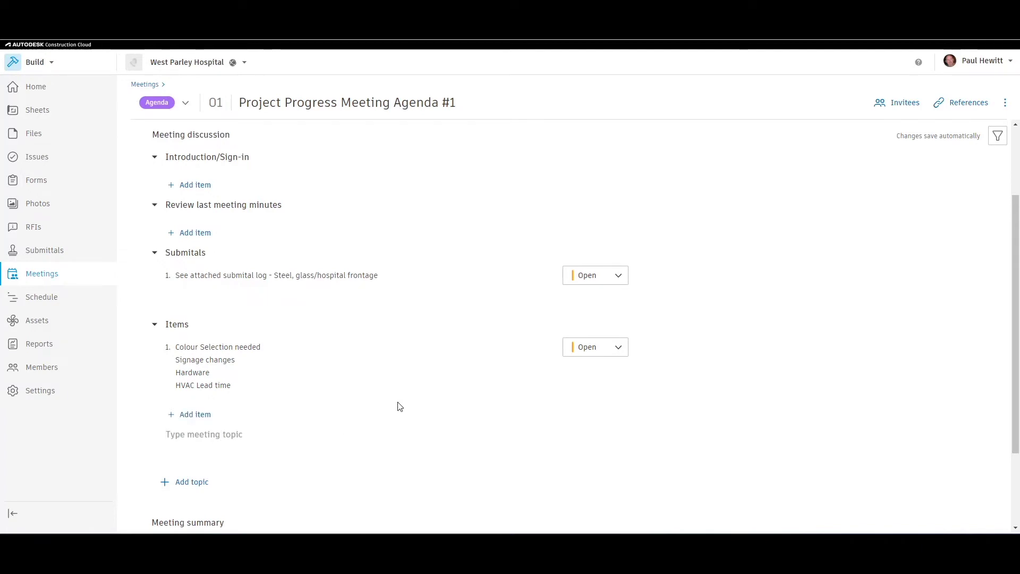
text(Di)
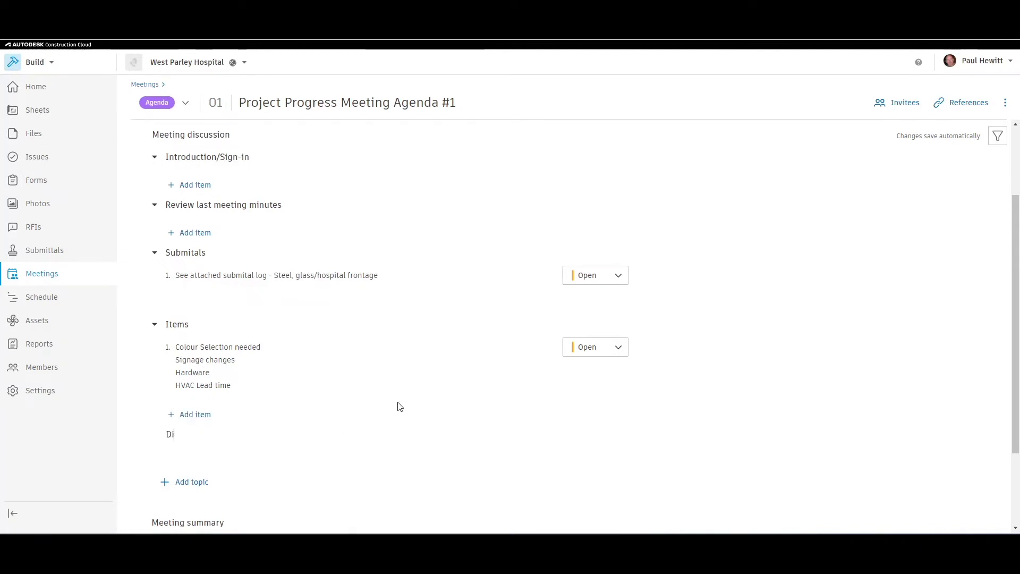
text(rect Material Purchase)
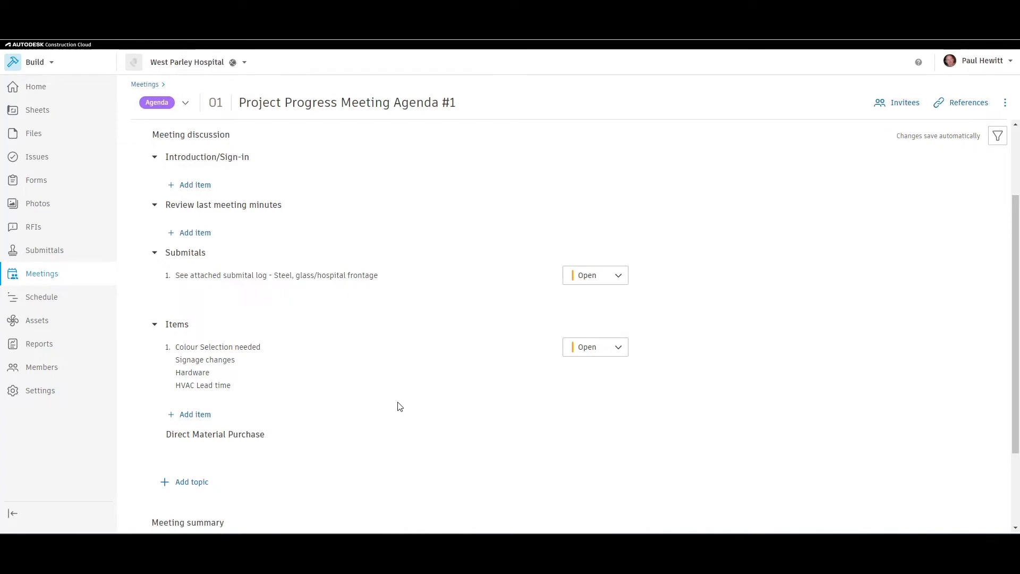
key(Return)
Enter the item "HVAC equipment - See attached Owner Direct Purchase log" under the Direct Material Purchase topic.
text(HVAC)
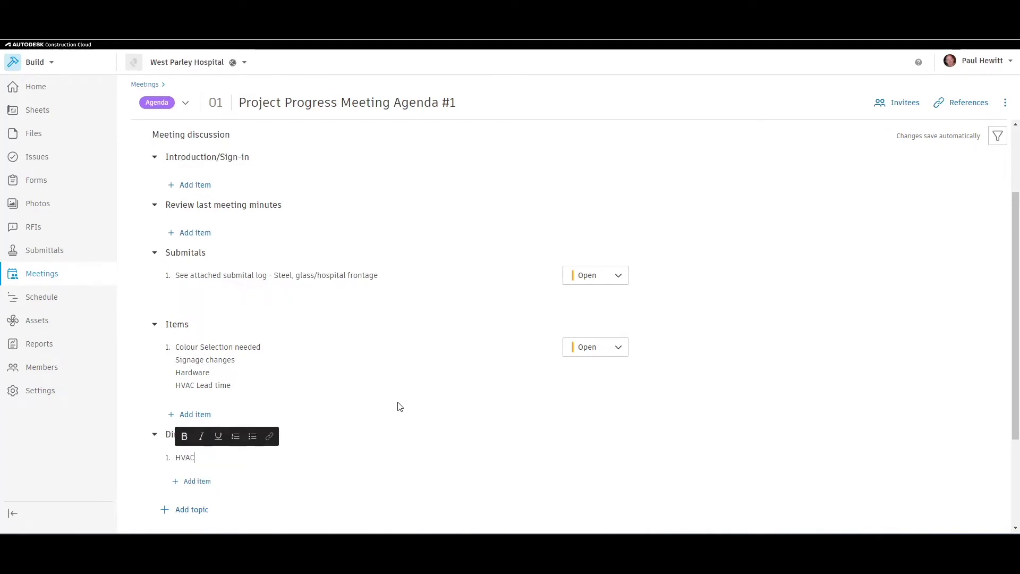
text( equipm)
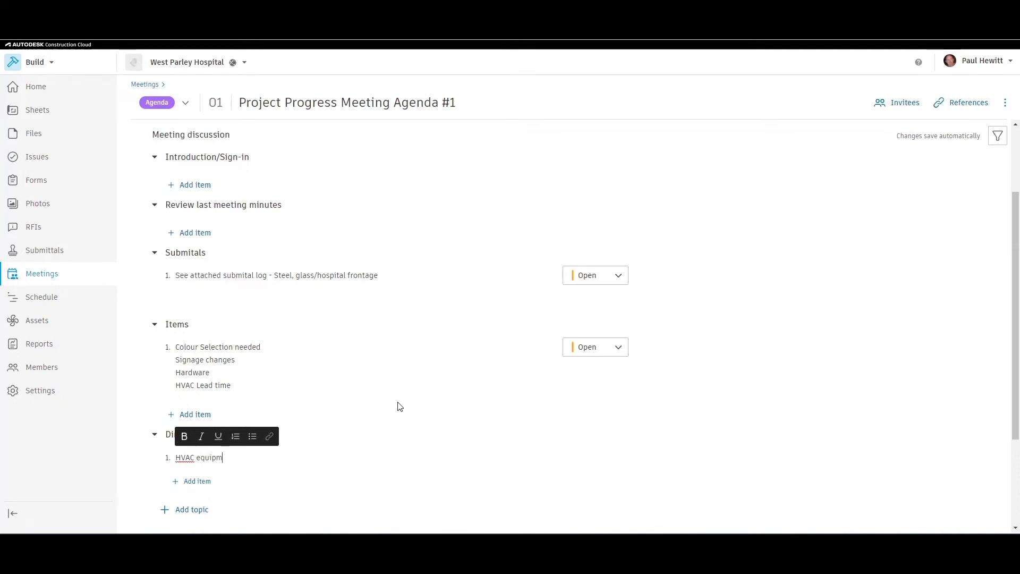
text(ent - See enclo)
key(BackSpace)
key(BackSpace)
key(BackSpace)
key(BackSpace)
key(BackSpace)
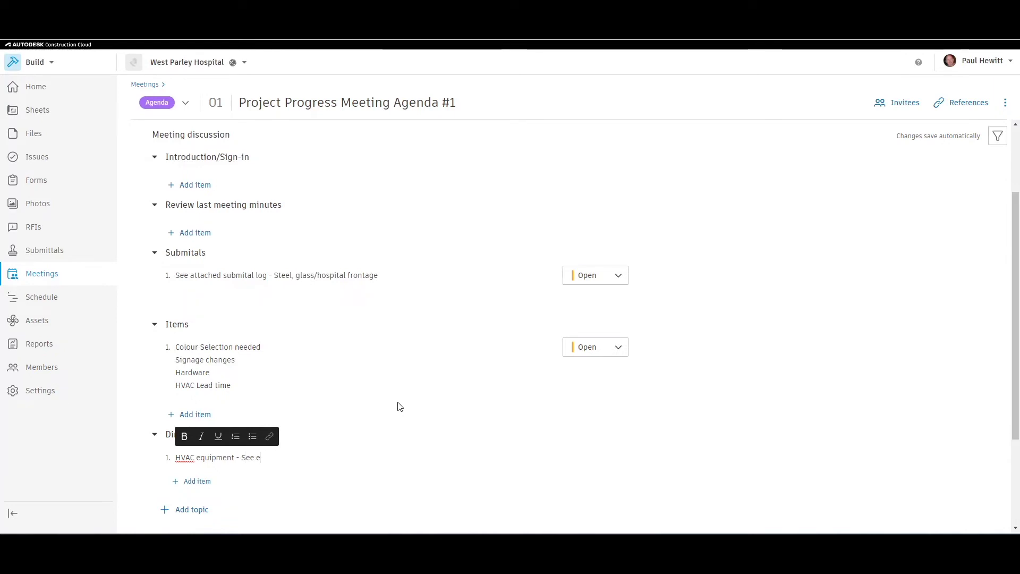
text(attache)
text(d C)
text(wner)
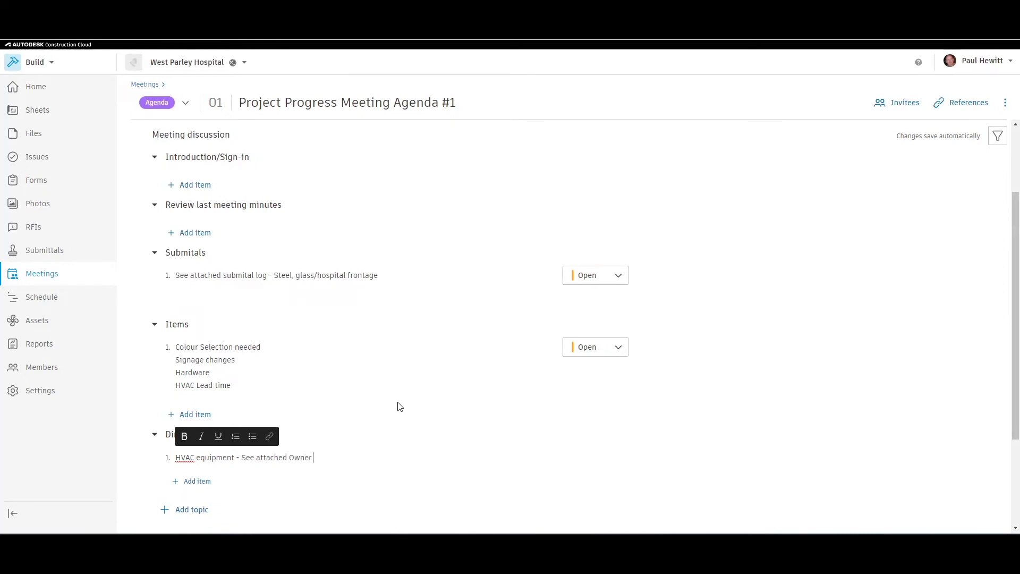
text( Direct Purchase log)
key(Return)
scroll(419, 351, down, 3)
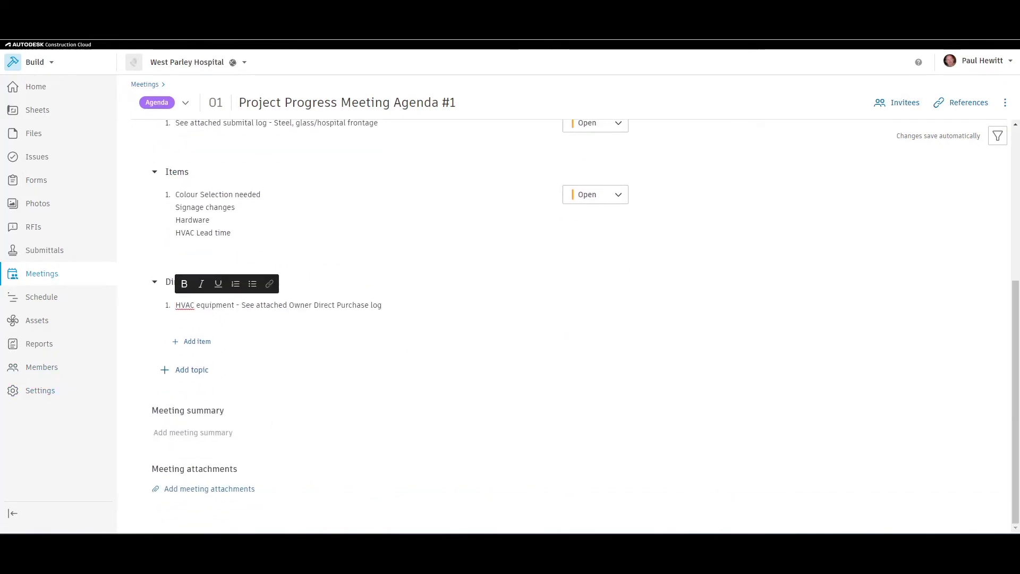
click(298, 345)
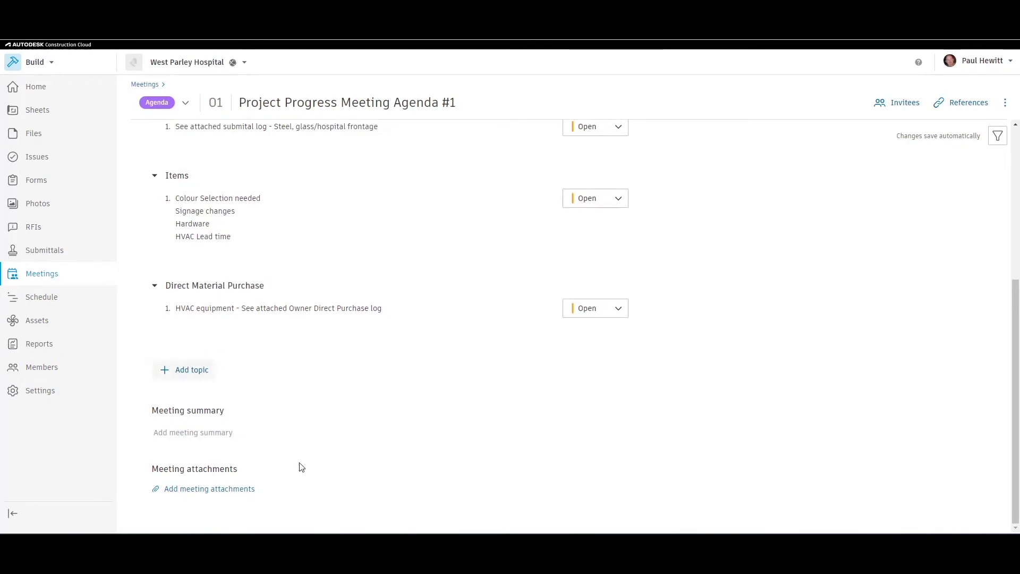
Upload the file "Owner Direct Purchase Log.docx" as a meeting attachment.
click(233, 489)
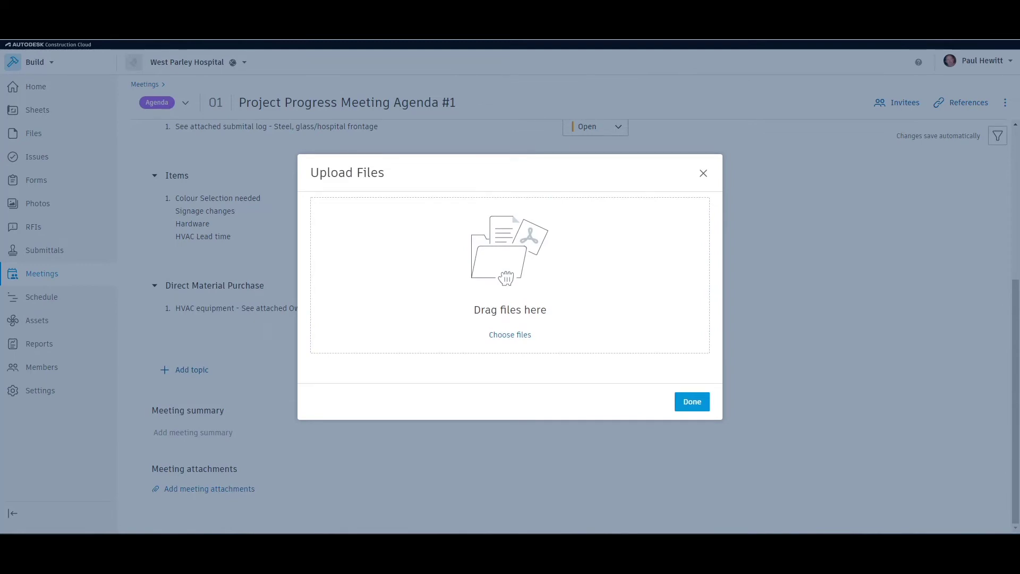
drag(601, 42, 476, 287)
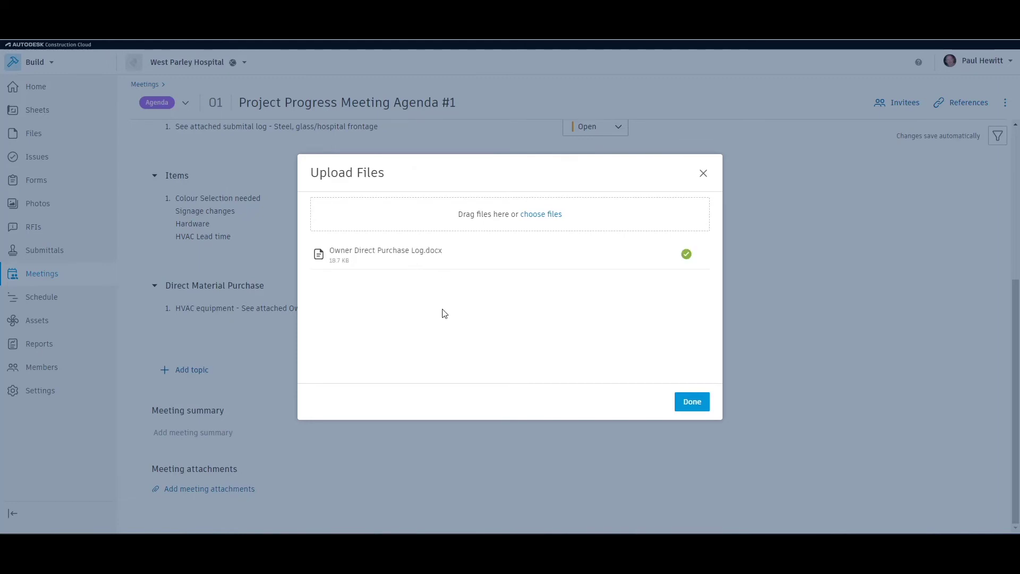
click(697, 406)
scroll(311, 485, down, 1)
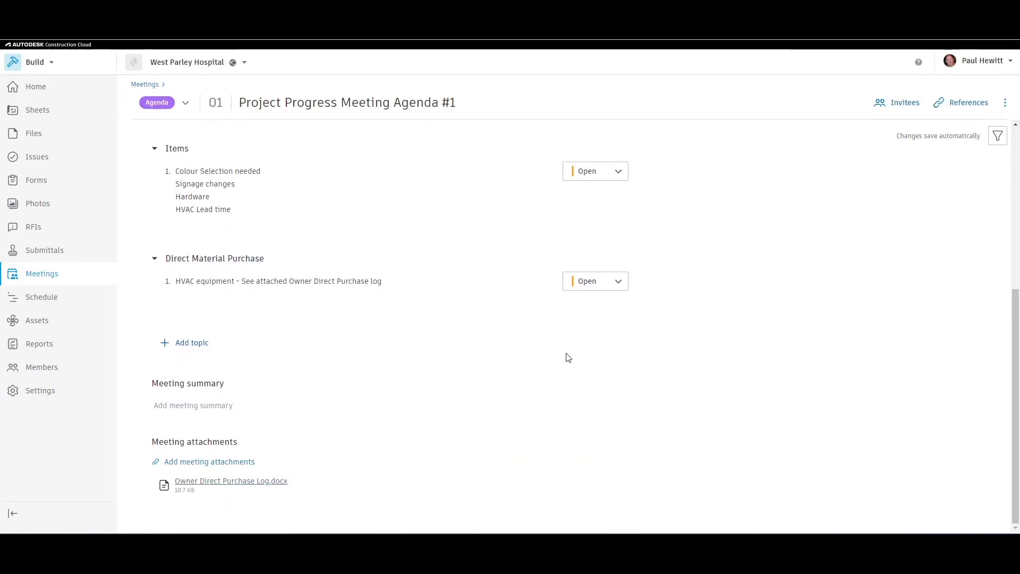
Add both listed project members as meeting invitees, viewing the form for creating a non-member without filling it in.
scroll(567, 356, up, 5)
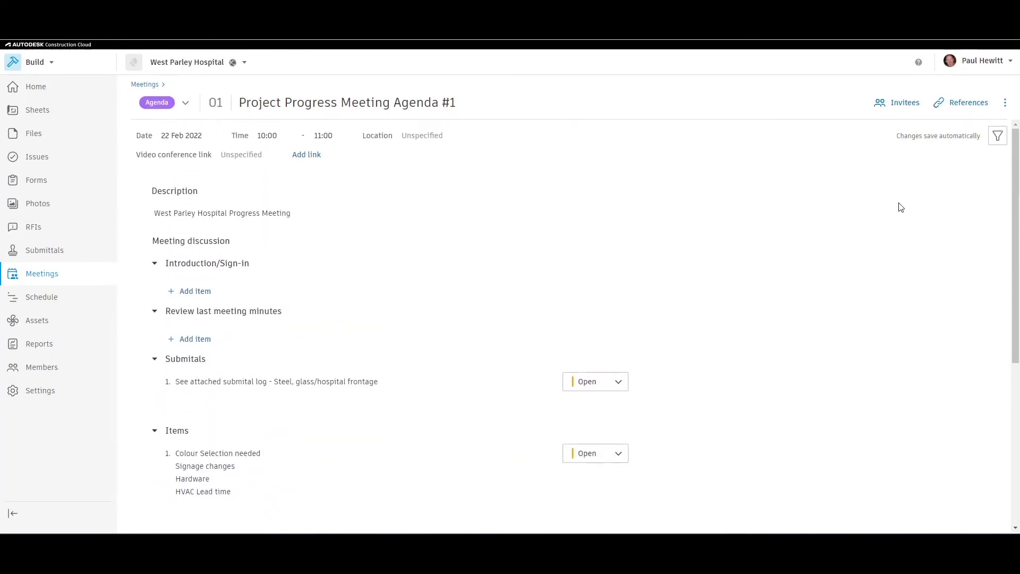
click(906, 104)
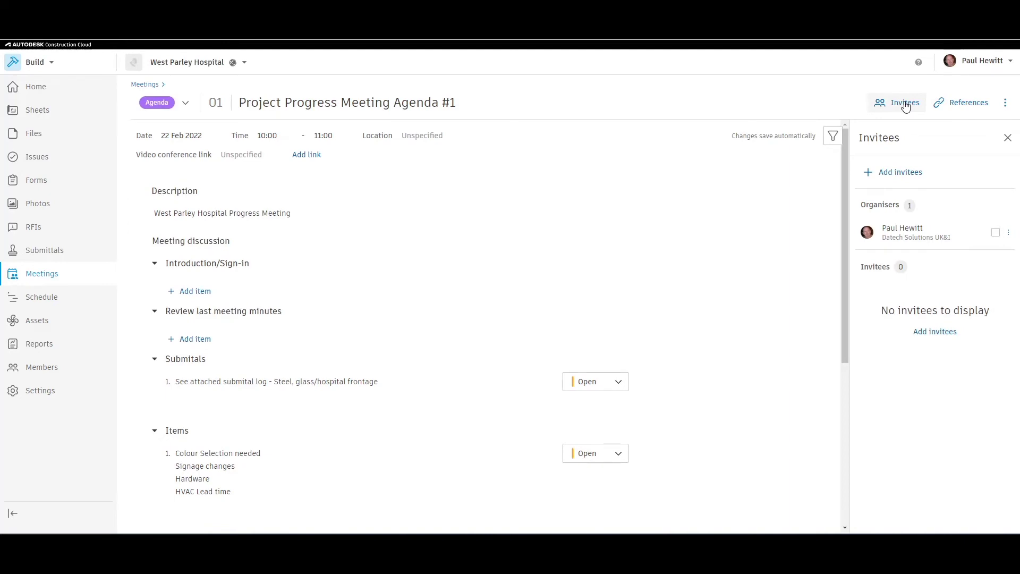
click(937, 333)
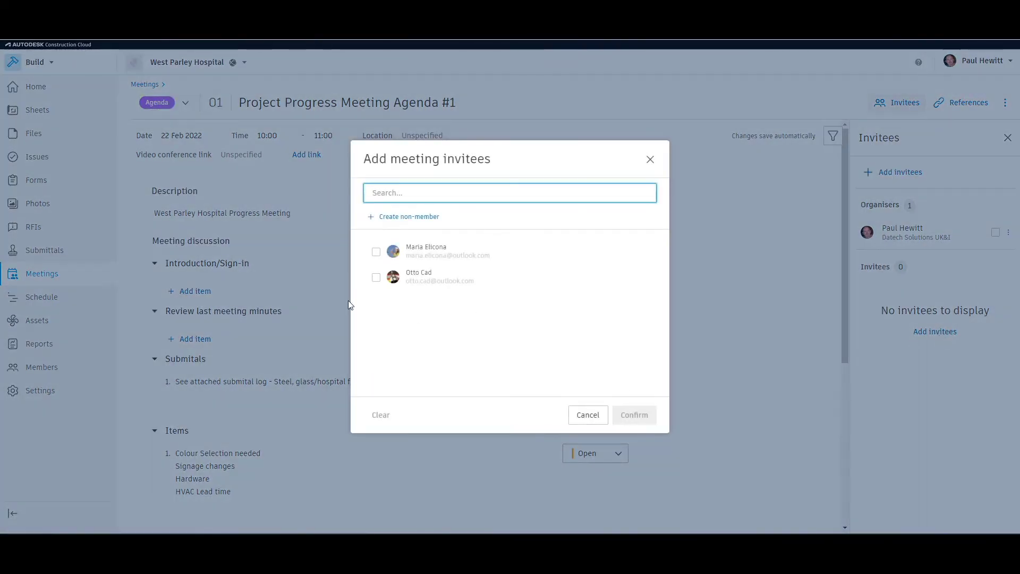
click(377, 253)
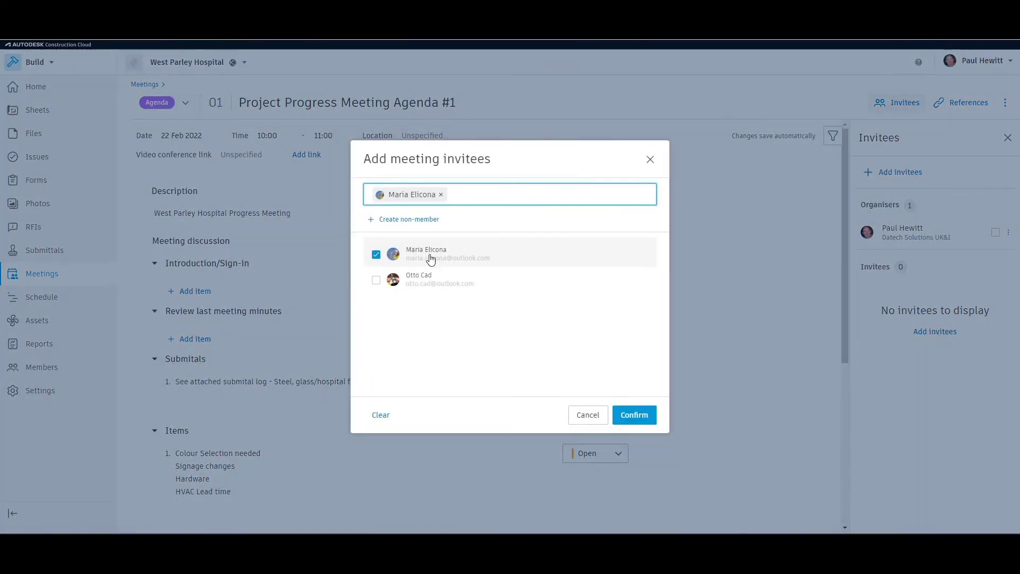
click(377, 280)
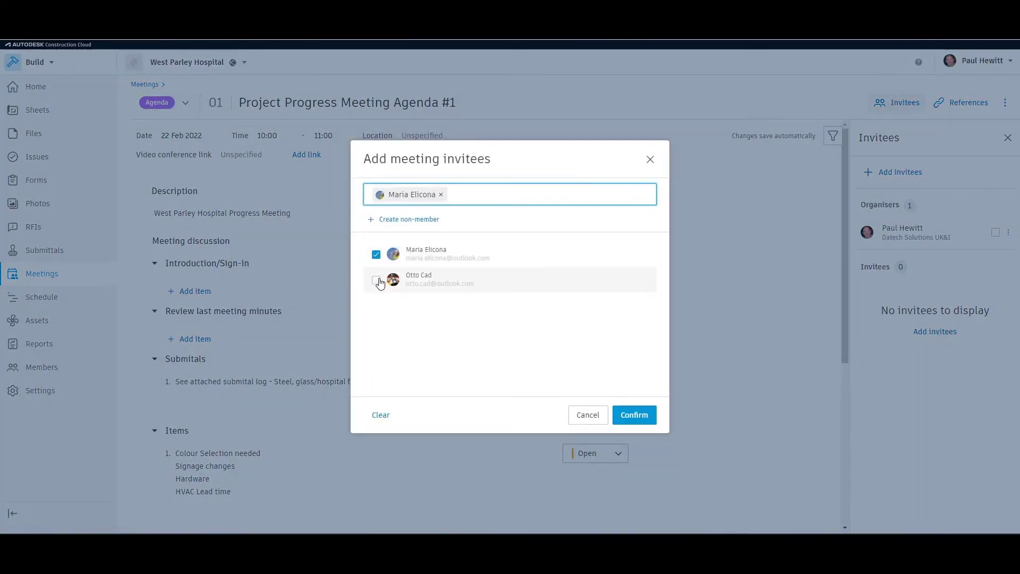
click(415, 220)
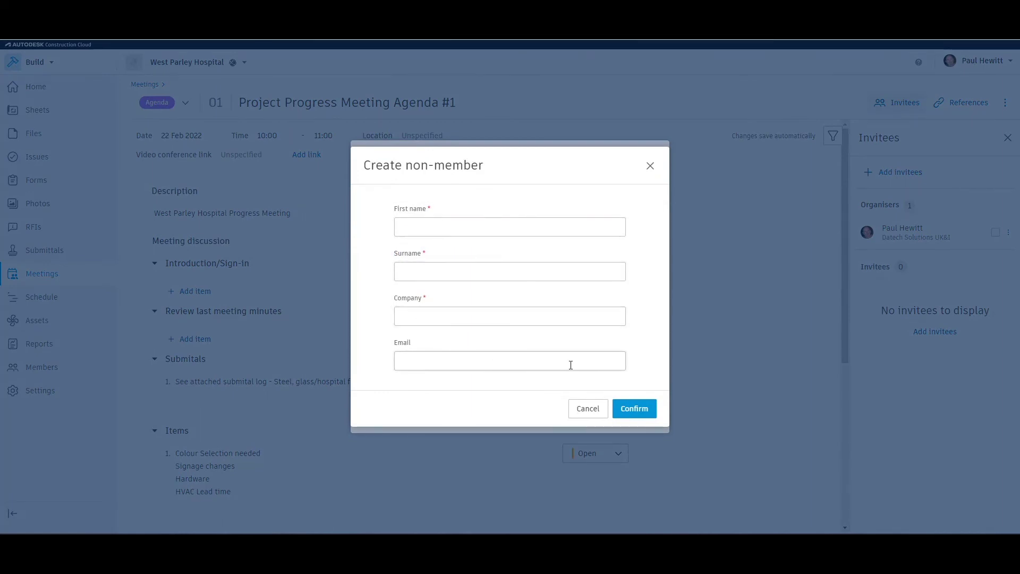
click(588, 408)
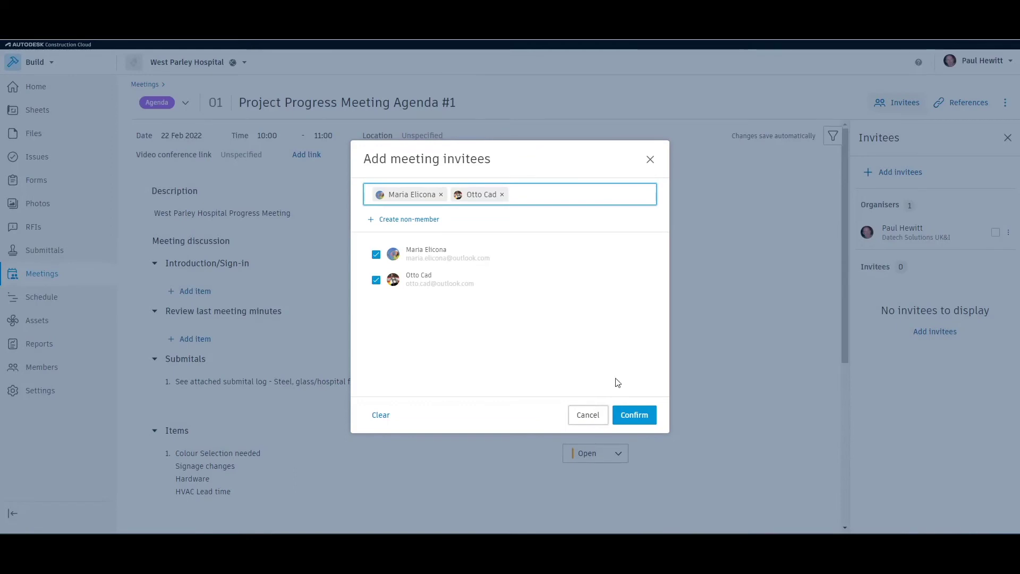
click(633, 419)
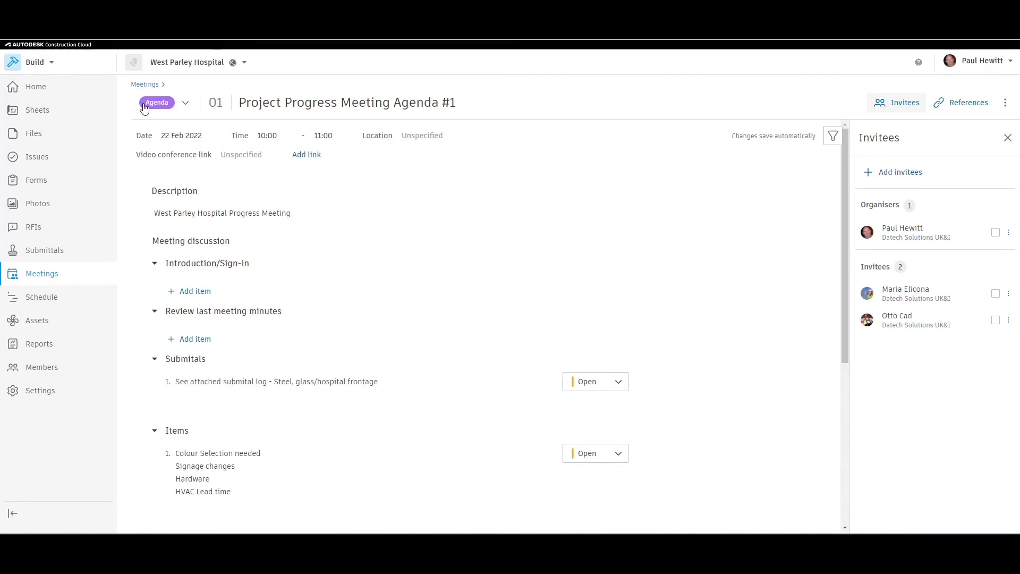
Mark the meeting as Minutes and switch it back to Agenda.
click(183, 104)
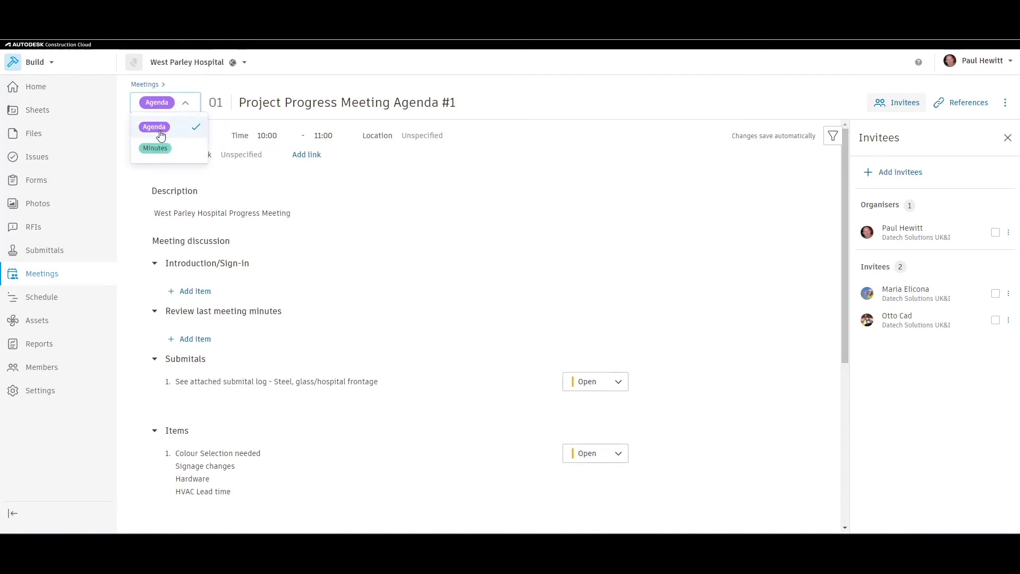
click(155, 150)
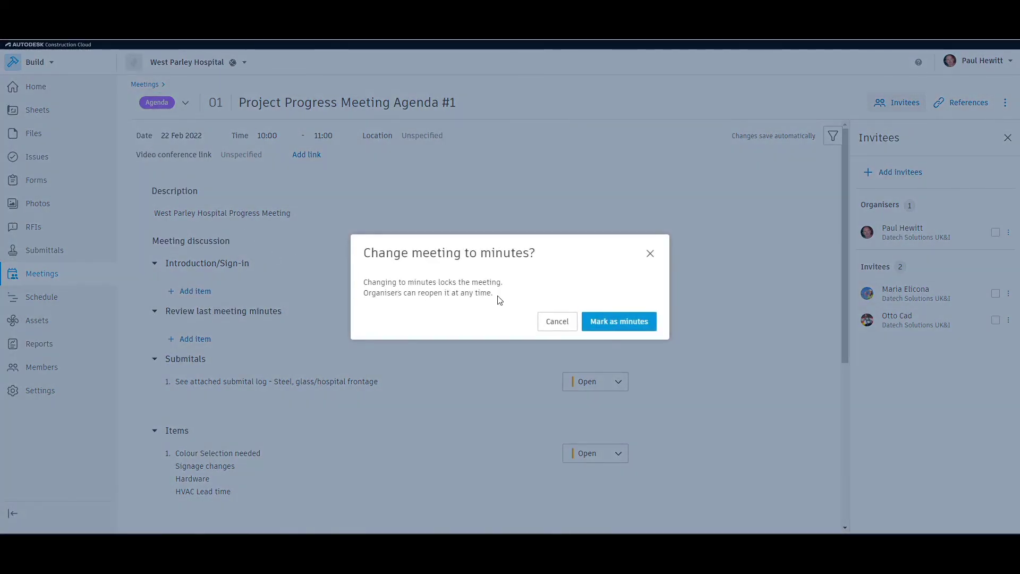
click(619, 322)
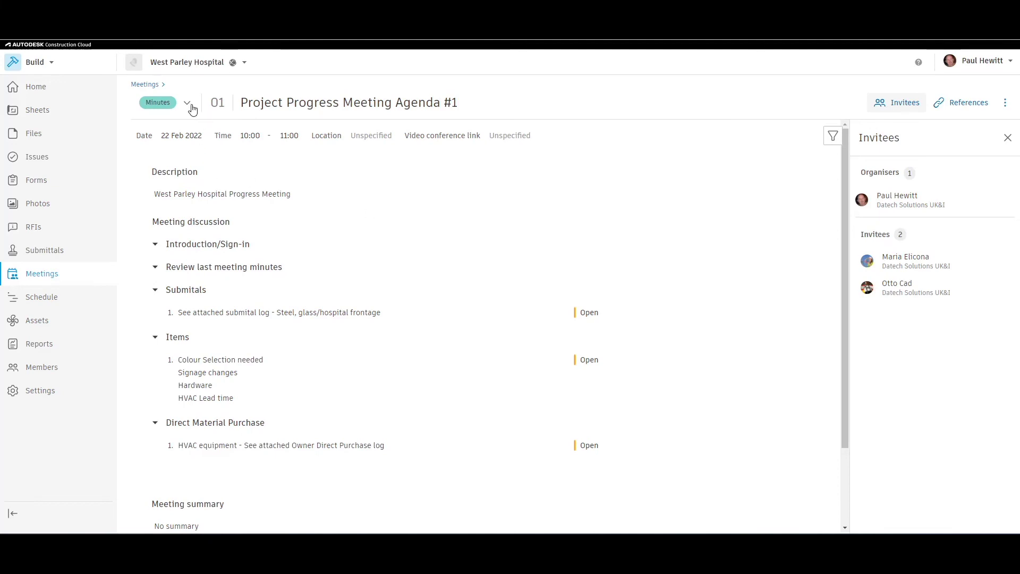
click(187, 102)
click(157, 146)
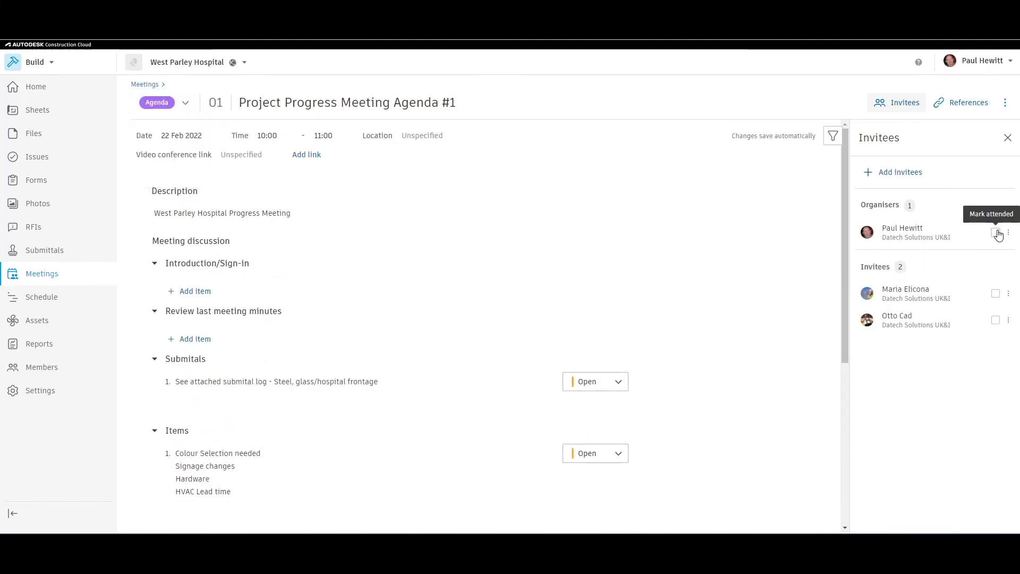
Mark the organiser and both invitees as having attended the meeting.
click(996, 294)
click(996, 320)
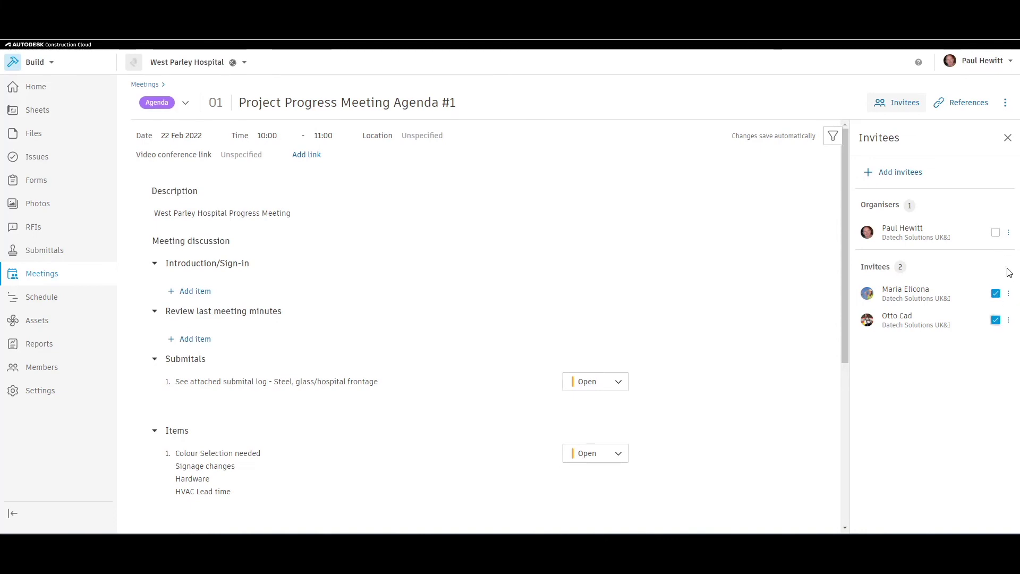
click(994, 234)
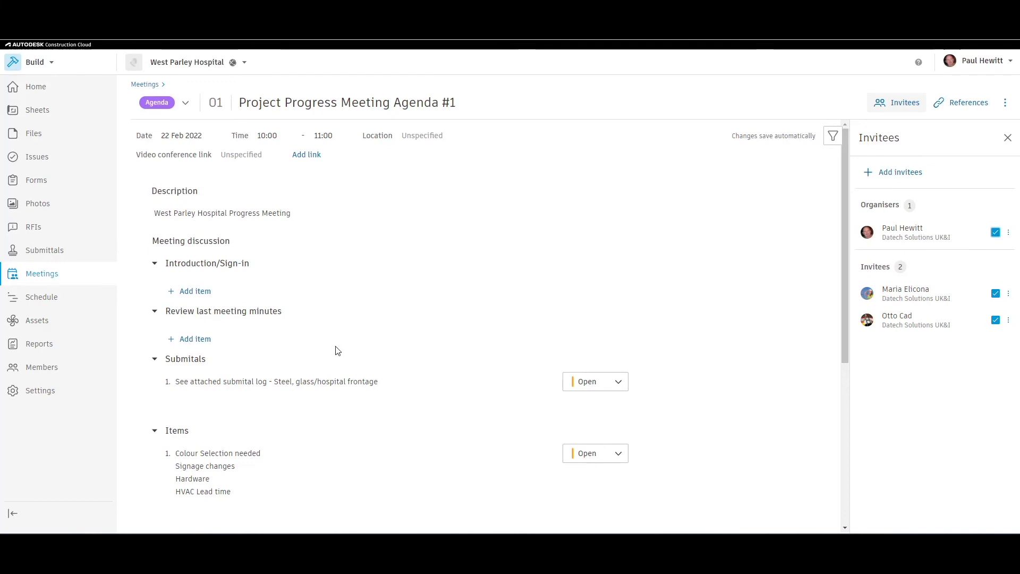
Set the status of the submittal log item and the colour selection item to Ongoing.
click(612, 383)
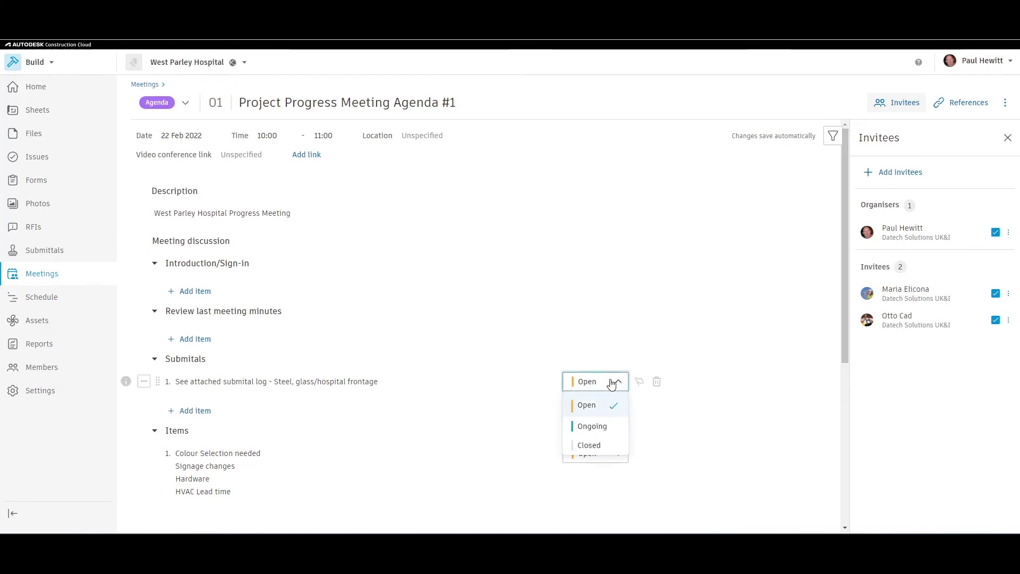
click(606, 427)
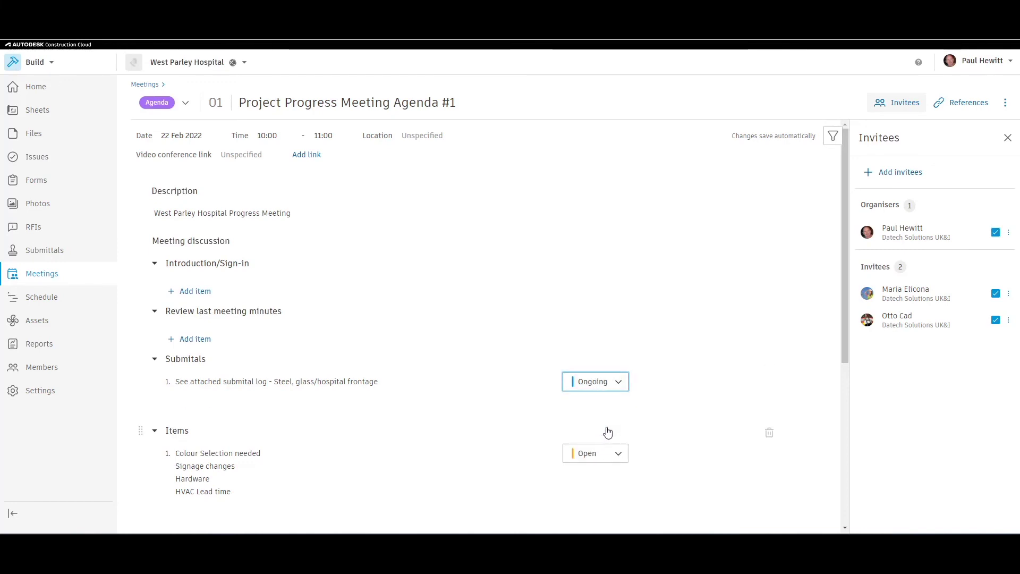
click(607, 455)
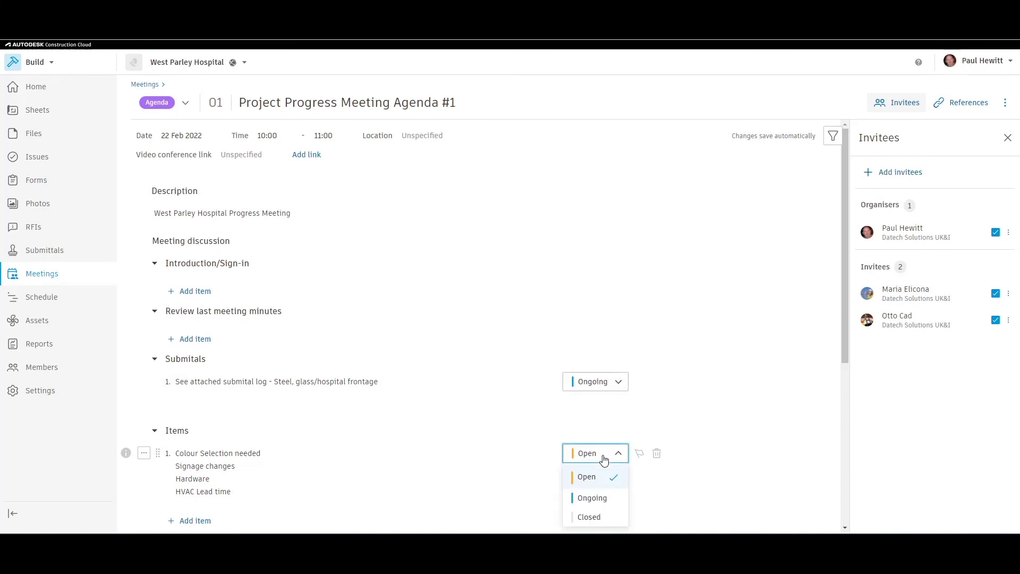
scroll(693, 395, down, 3)
click(598, 341)
Set the status of the HVAC equipment item under Direct Material Purchase to Closed.
click(603, 410)
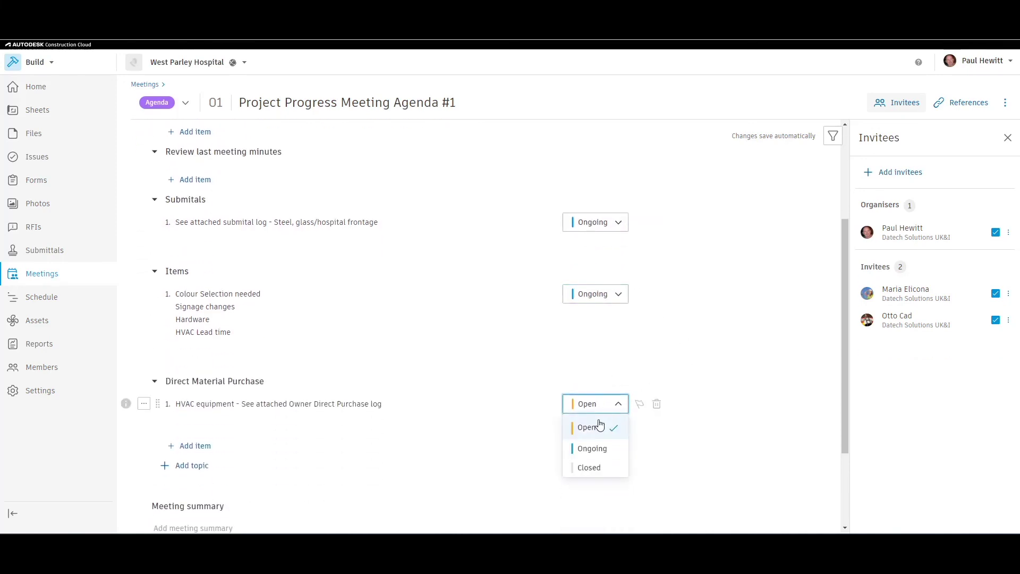
scroll(452, 413, down, 2)
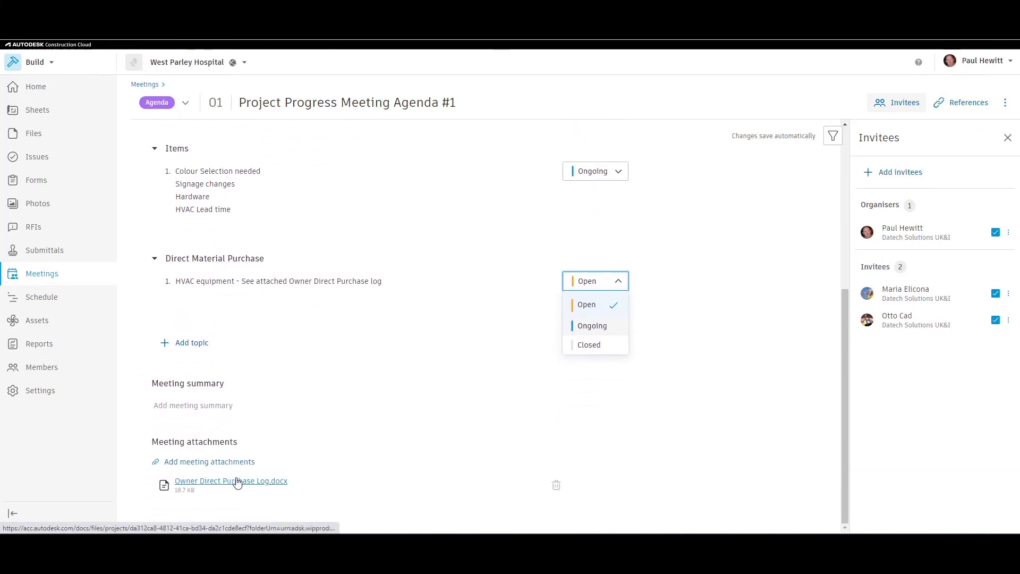
click(591, 350)
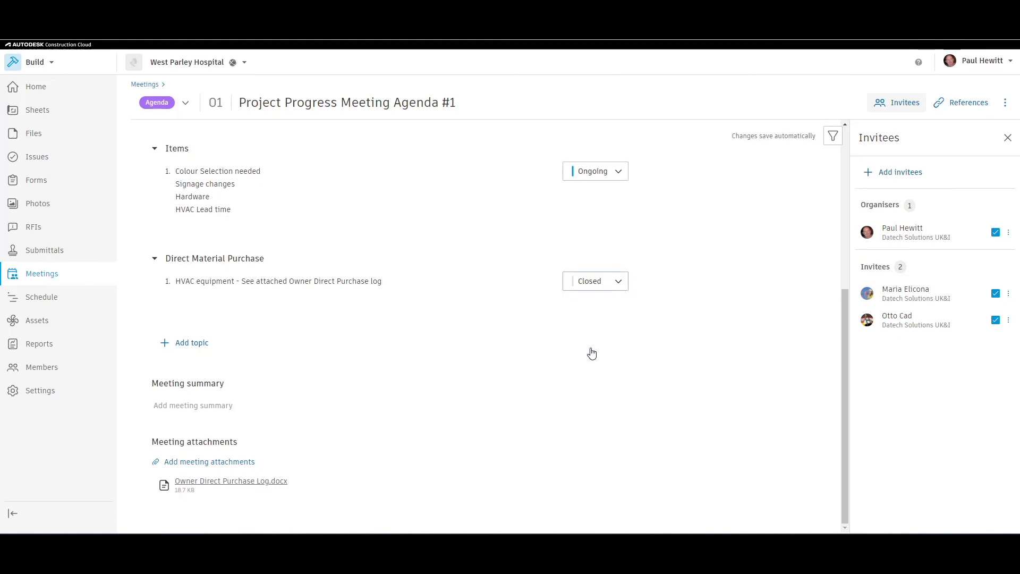
Change the meeting from Agenda to Minutes and confirm marking it as minutes.
scroll(697, 355, up, 5)
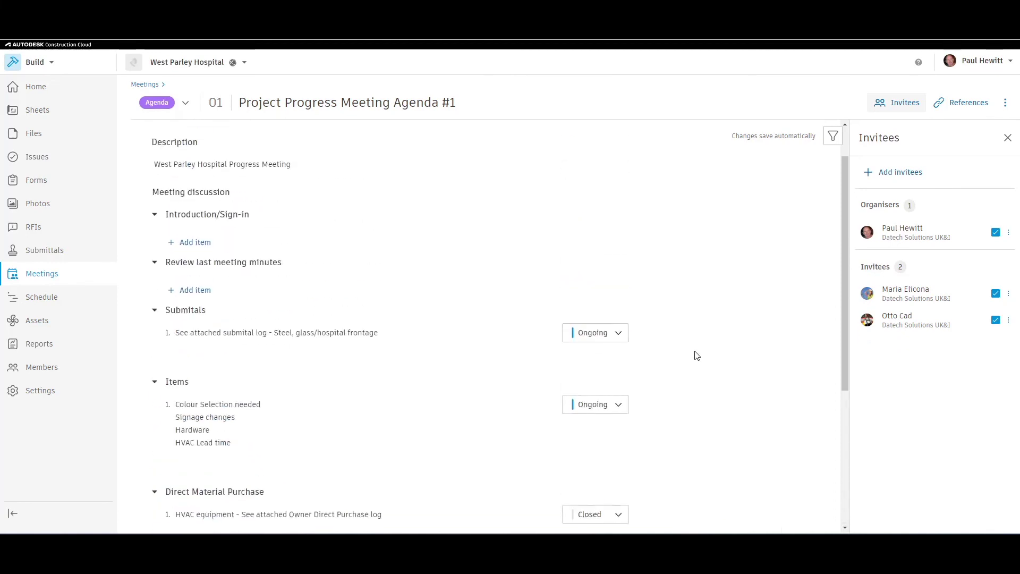
scroll(425, 245, up, 1)
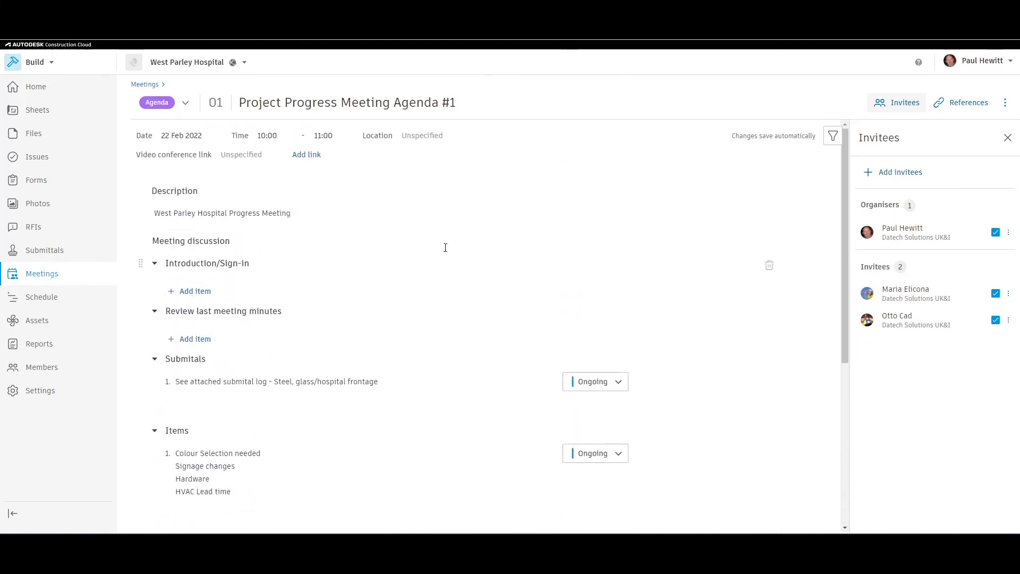
click(186, 103)
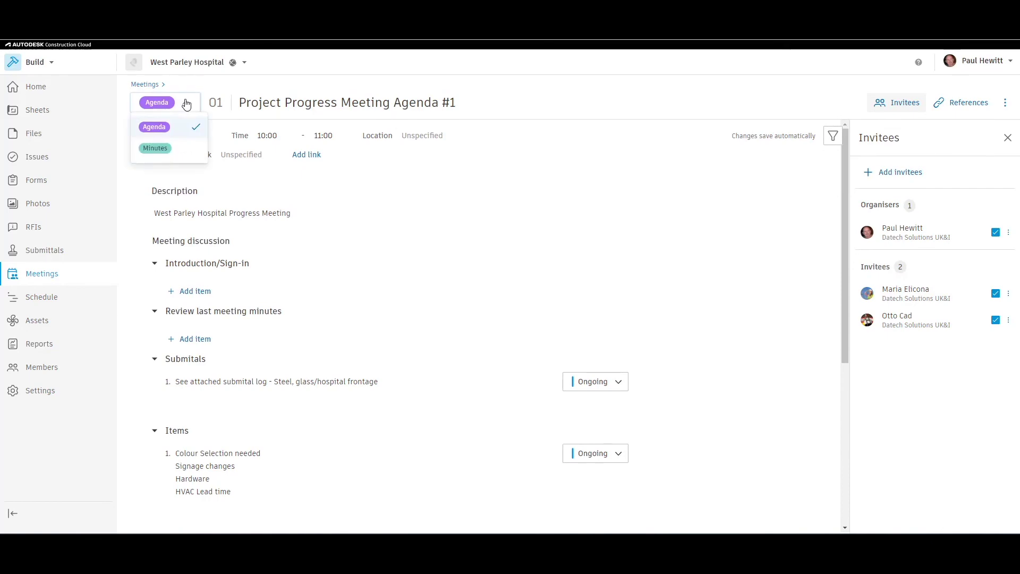
click(148, 153)
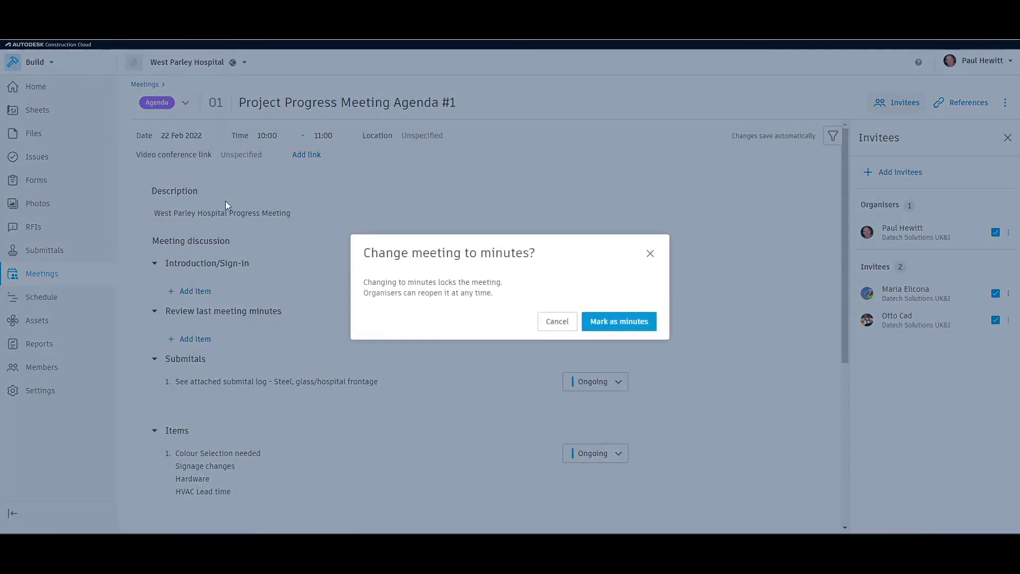
click(615, 325)
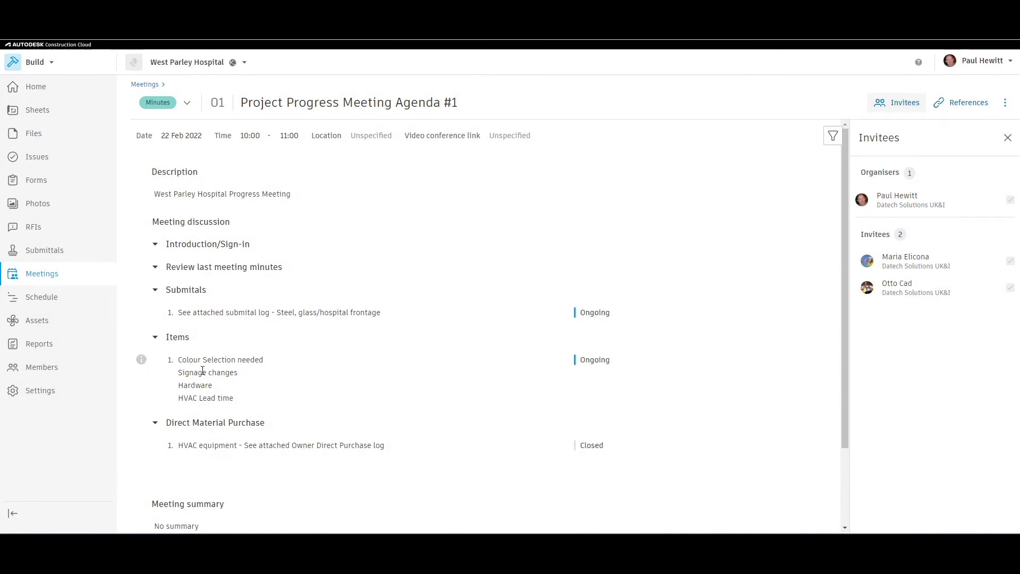
Create a follow-up meeting from these minutes dated 28 February 2022.
click(1005, 103)
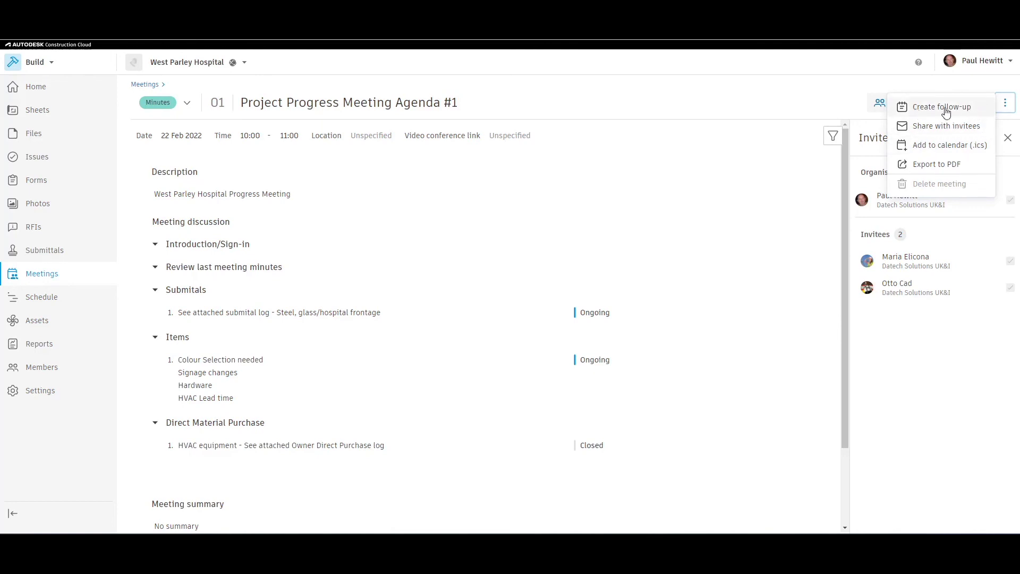
click(922, 110)
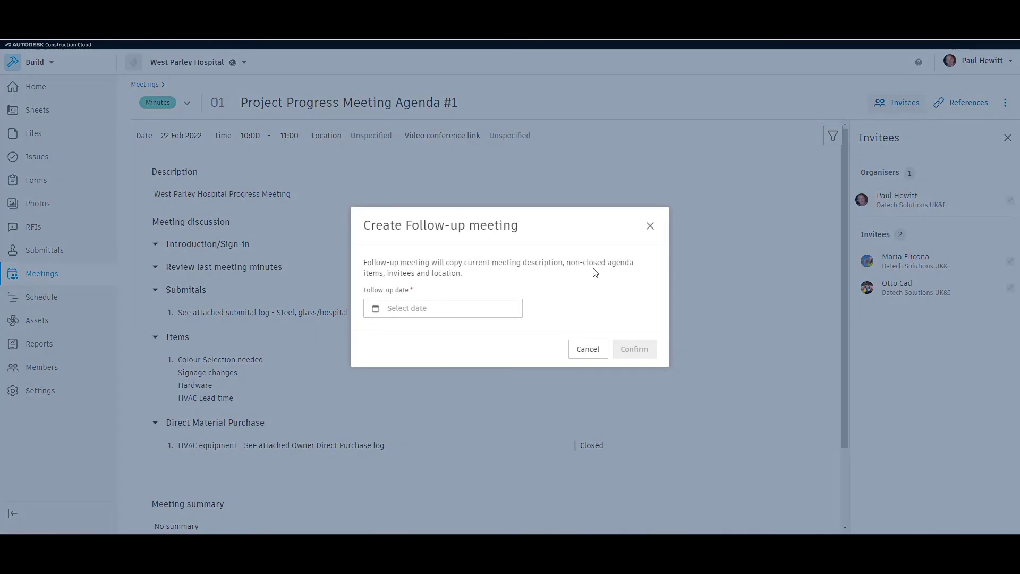
click(454, 305)
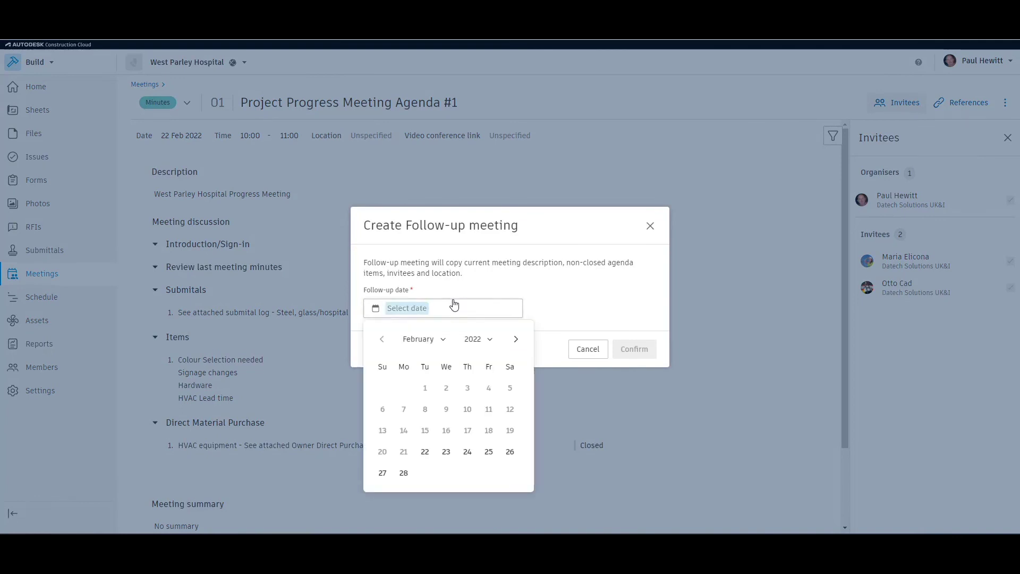
click(405, 474)
click(632, 353)
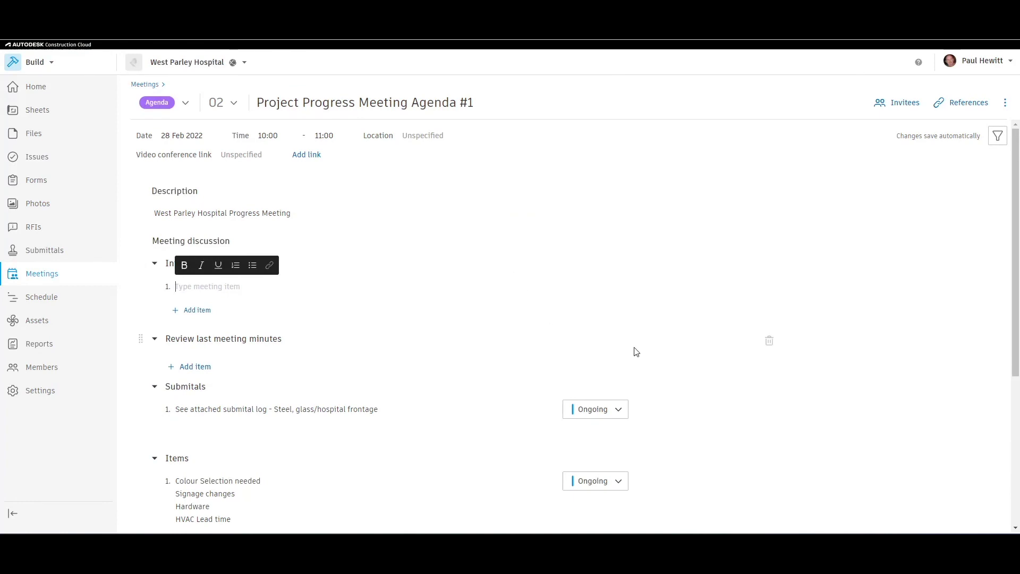
scroll(636, 352, down, 4)
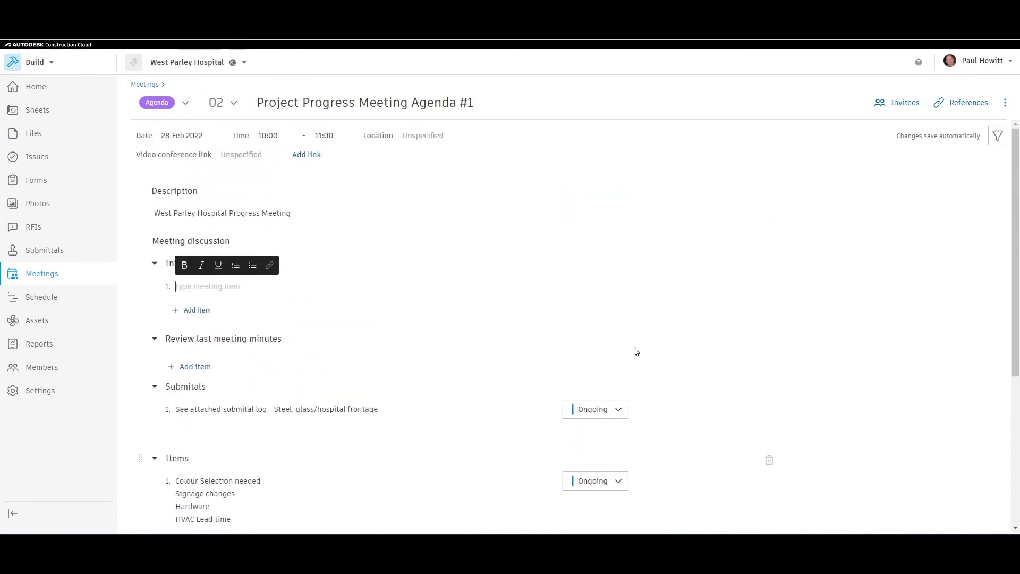